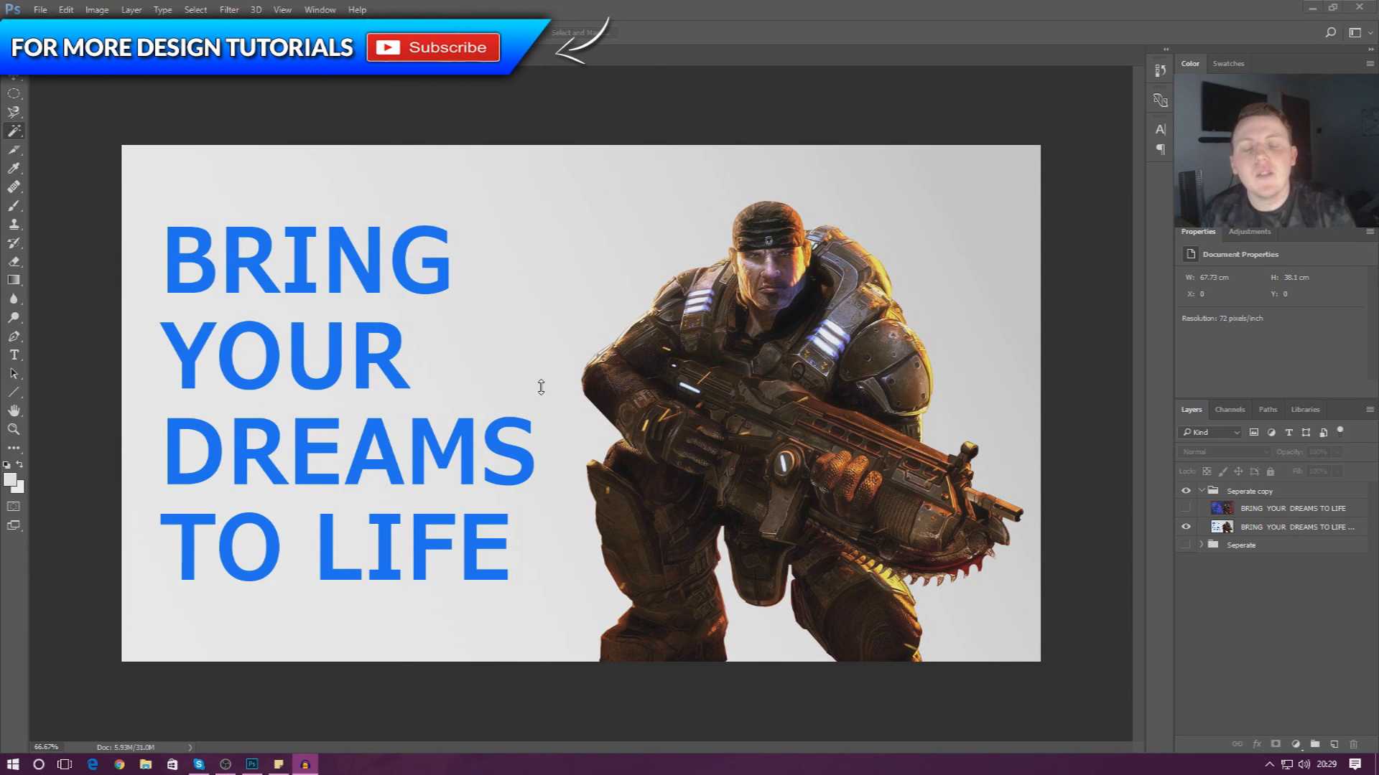
{"action": "left_click", "coordinate": [18, 97]}
{"action": "left_click", "coordinate": [18, 98]}
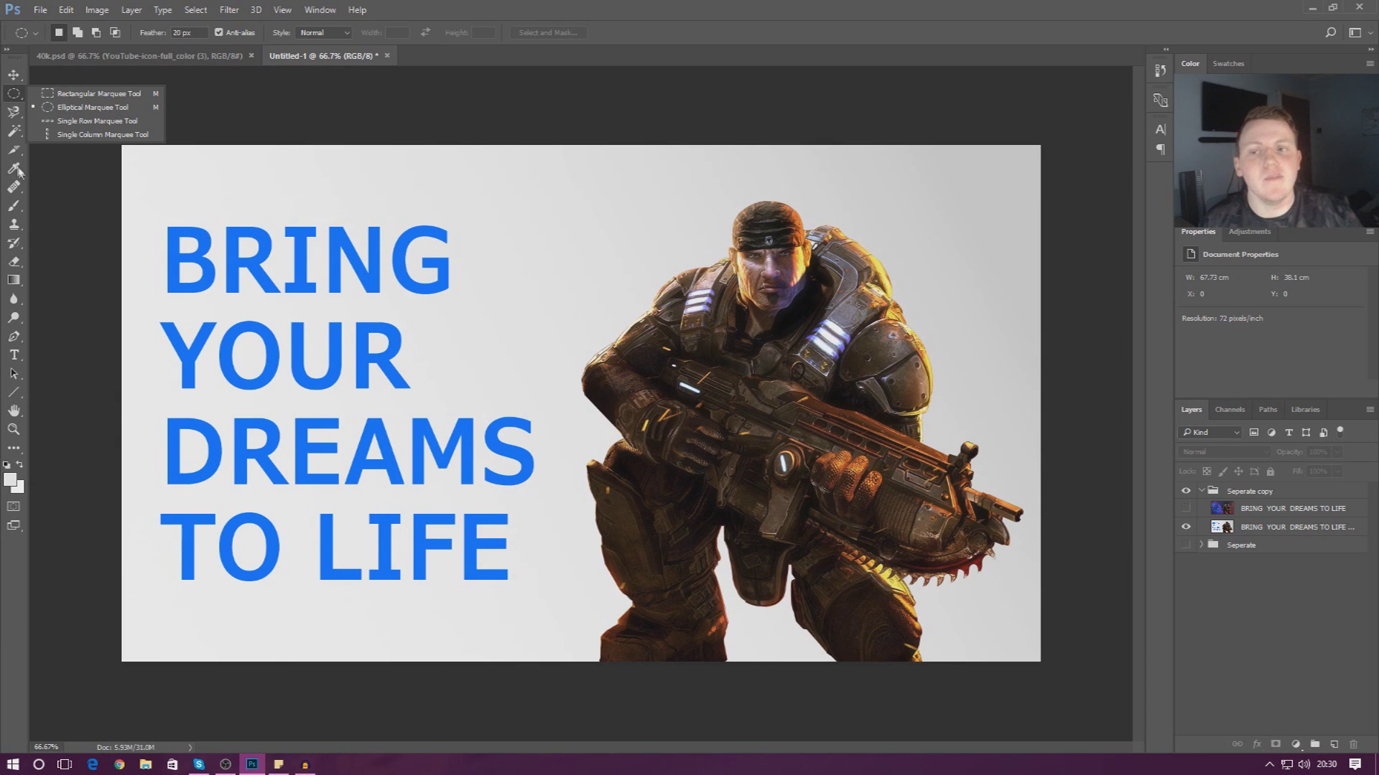
{"action": "left_click", "coordinate": [11, 136]}
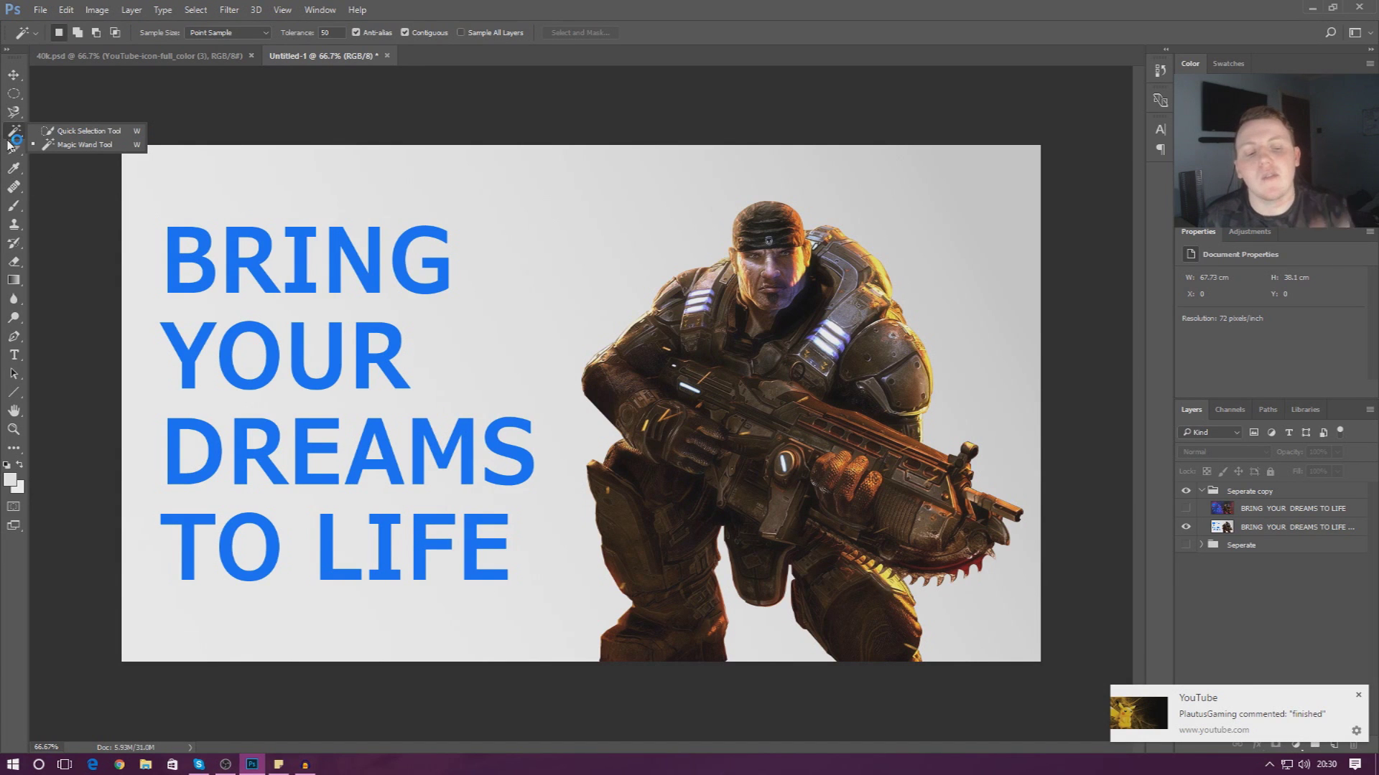
{"action": "left_click", "coordinate": [1358, 695]}
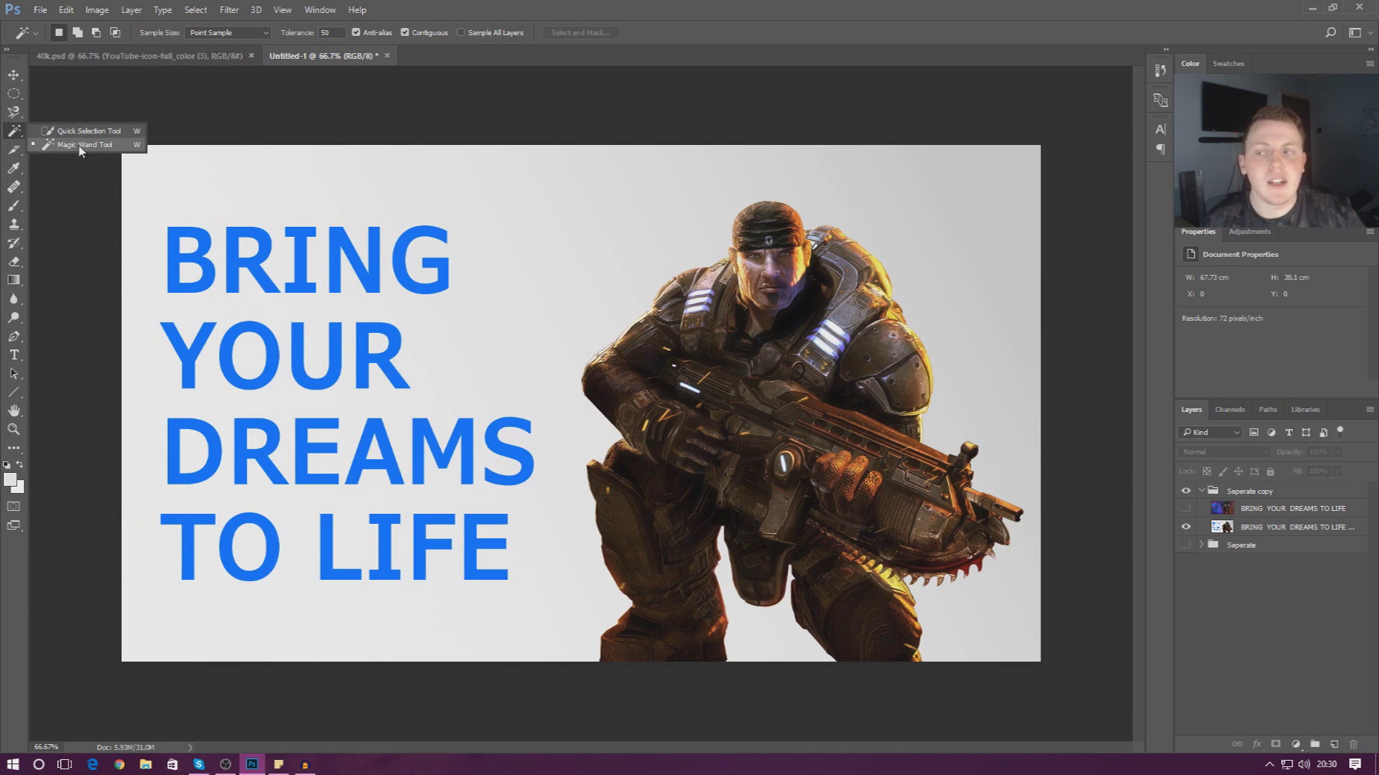
{"action": "left_click", "coordinate": [162, 9]}
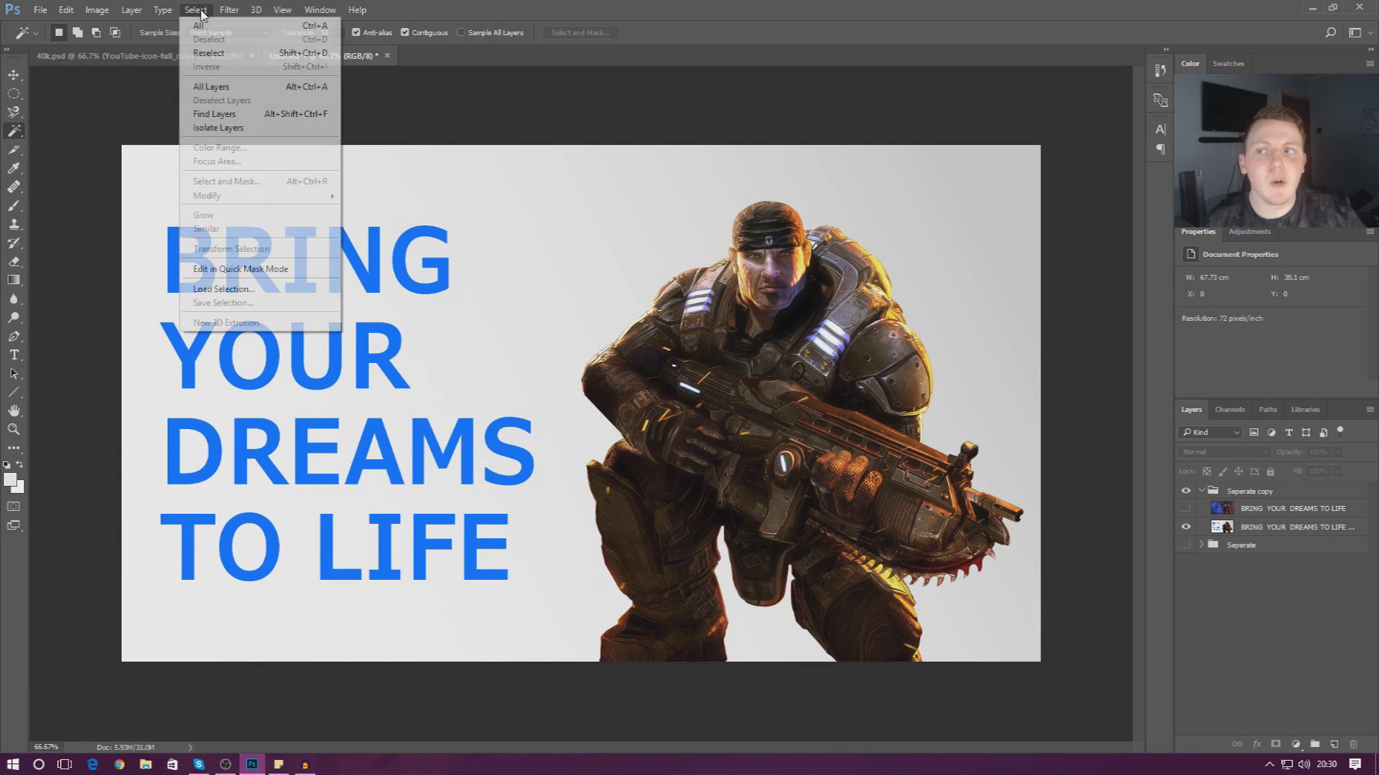
{"action": "mouse_move", "coordinate": [195, 10]}
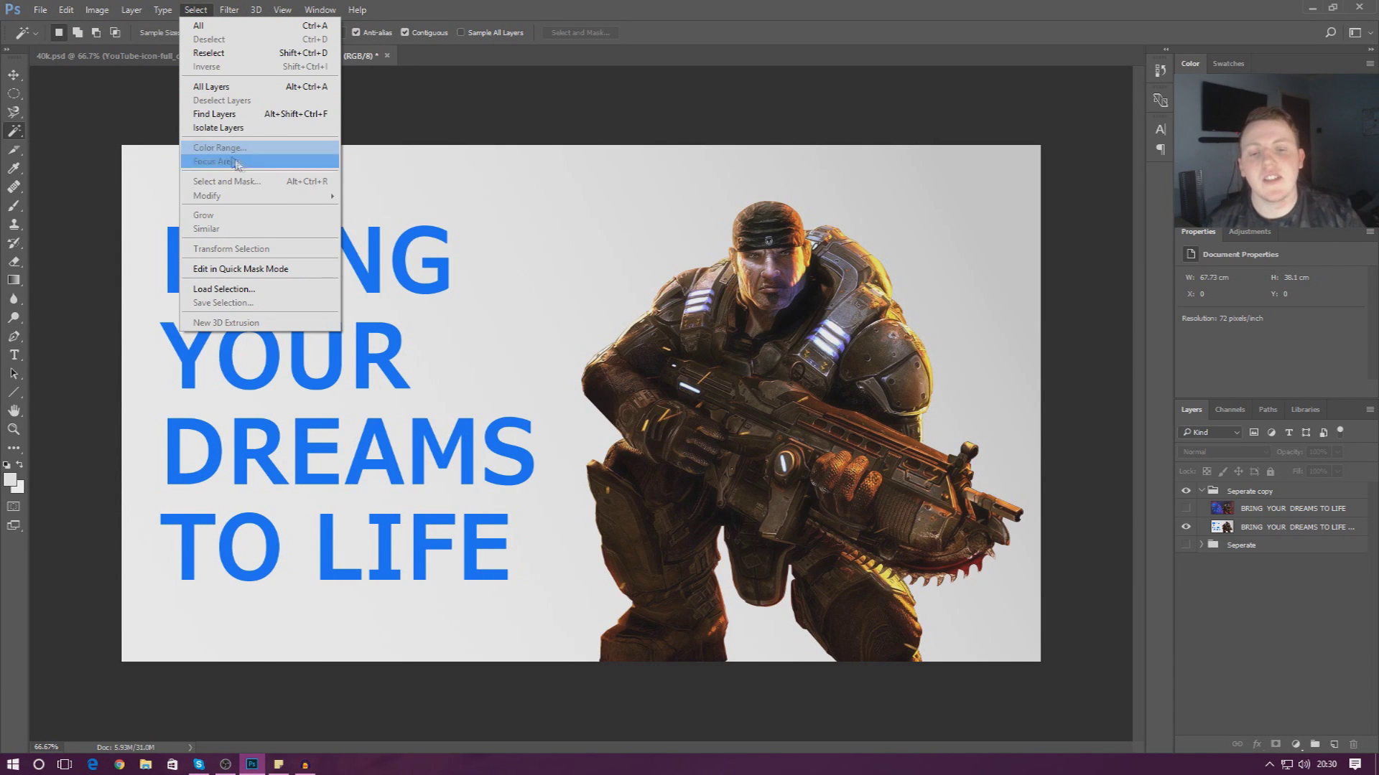
Step: Show the layer with the purple polygon background, hide the light-background copy beneath it, and select that hidden copy
{"action": "left_click", "coordinate": [1175, 517]}
{"action": "left_click", "coordinate": [1184, 509]}
{"action": "right_click", "coordinate": [1185, 527]}
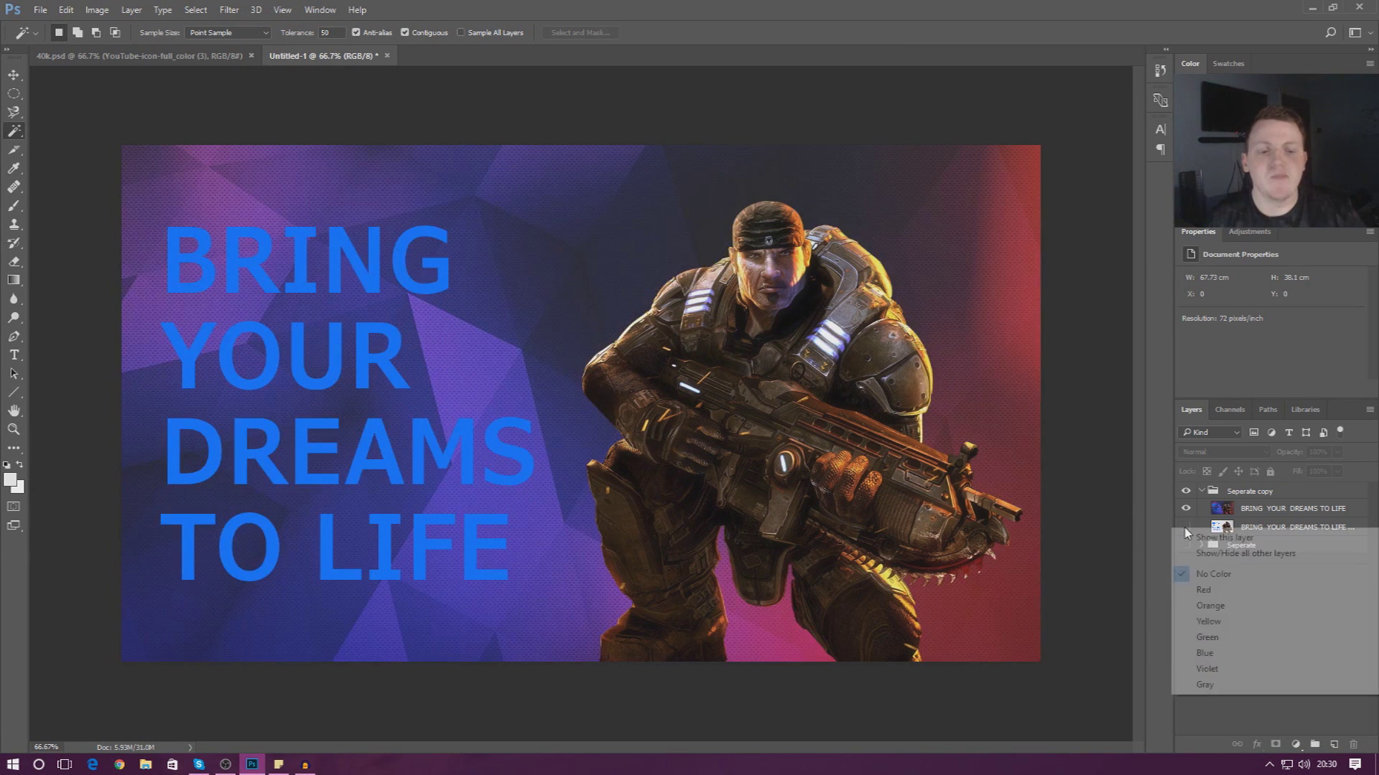
{"action": "left_click", "coordinate": [1242, 519]}
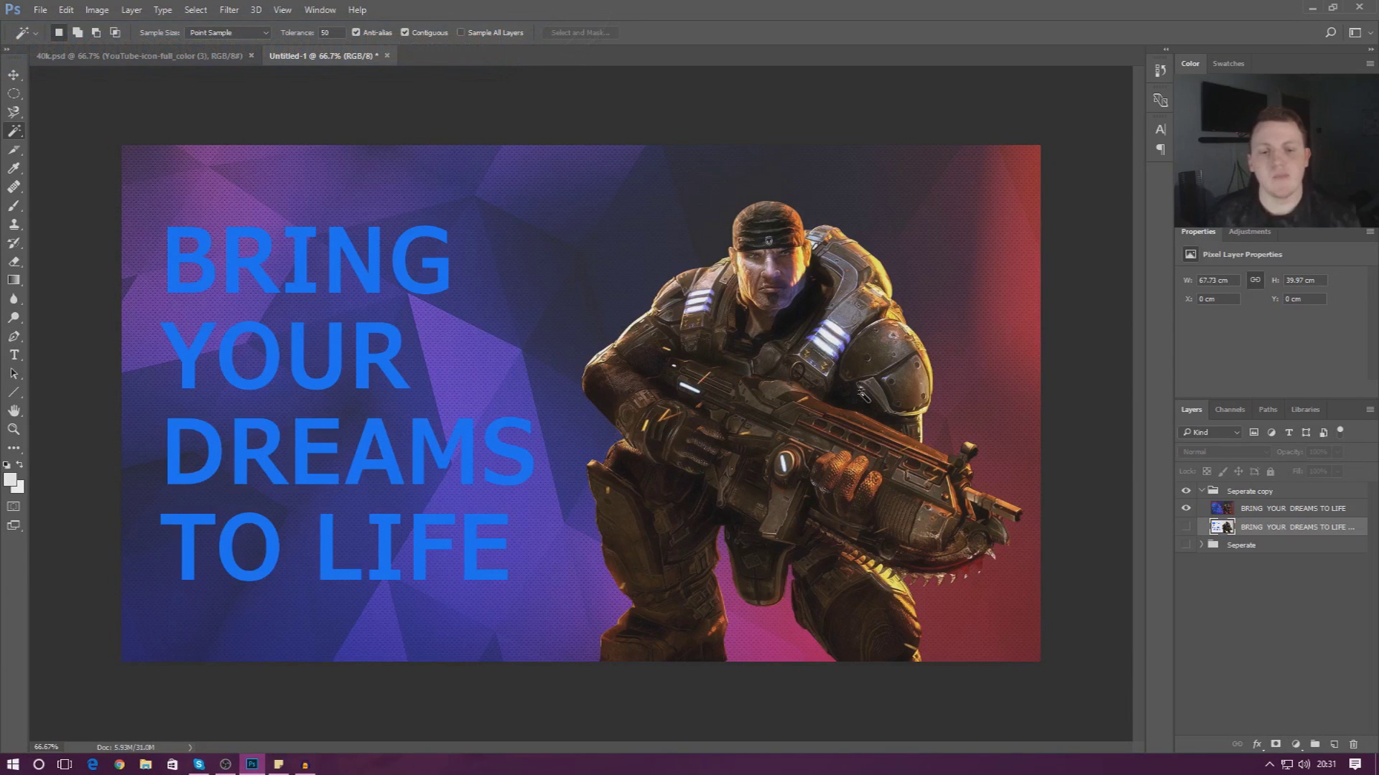
Step: Select the whole purple and red background around the soldier with the Quick Selection Tool, including the gap between his legs
{"action": "right_click", "coordinate": [14, 130]}
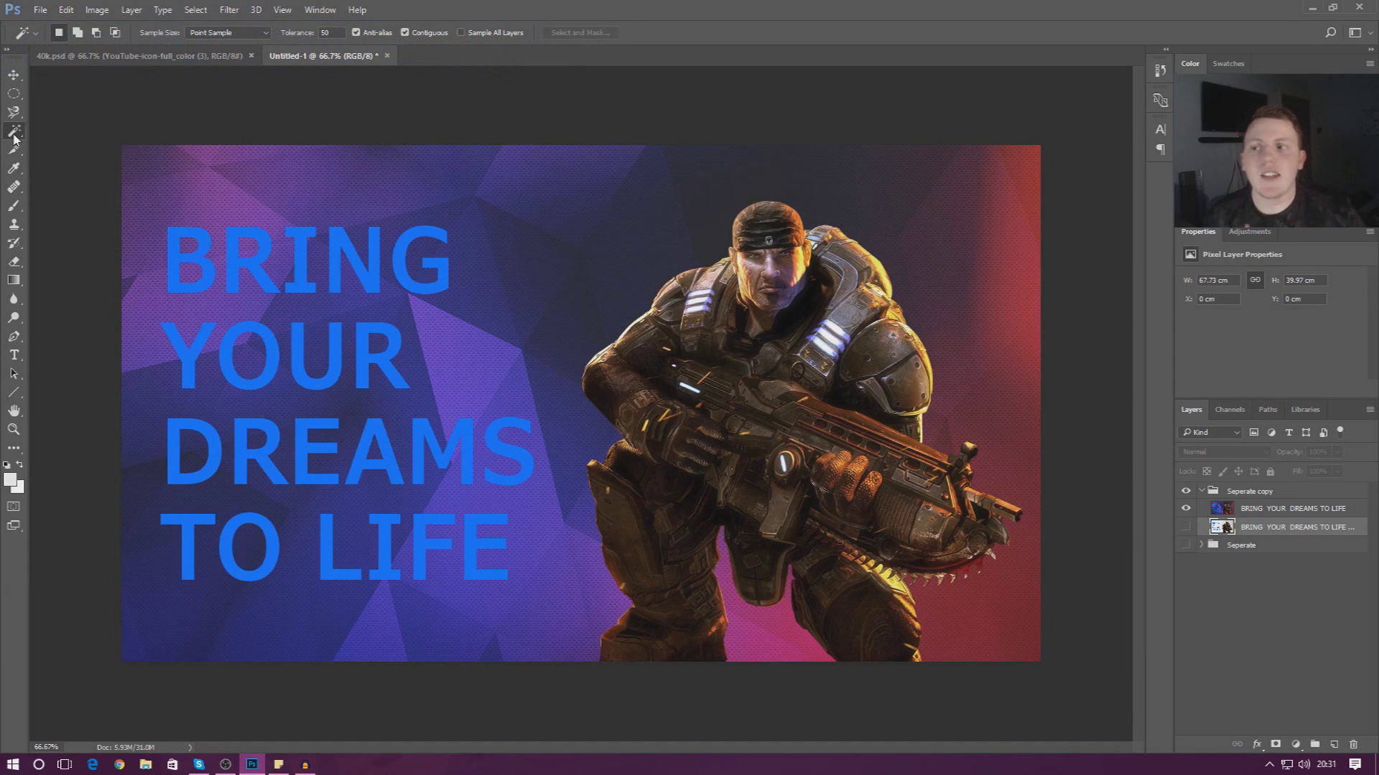
{"action": "left_click", "coordinate": [79, 131]}
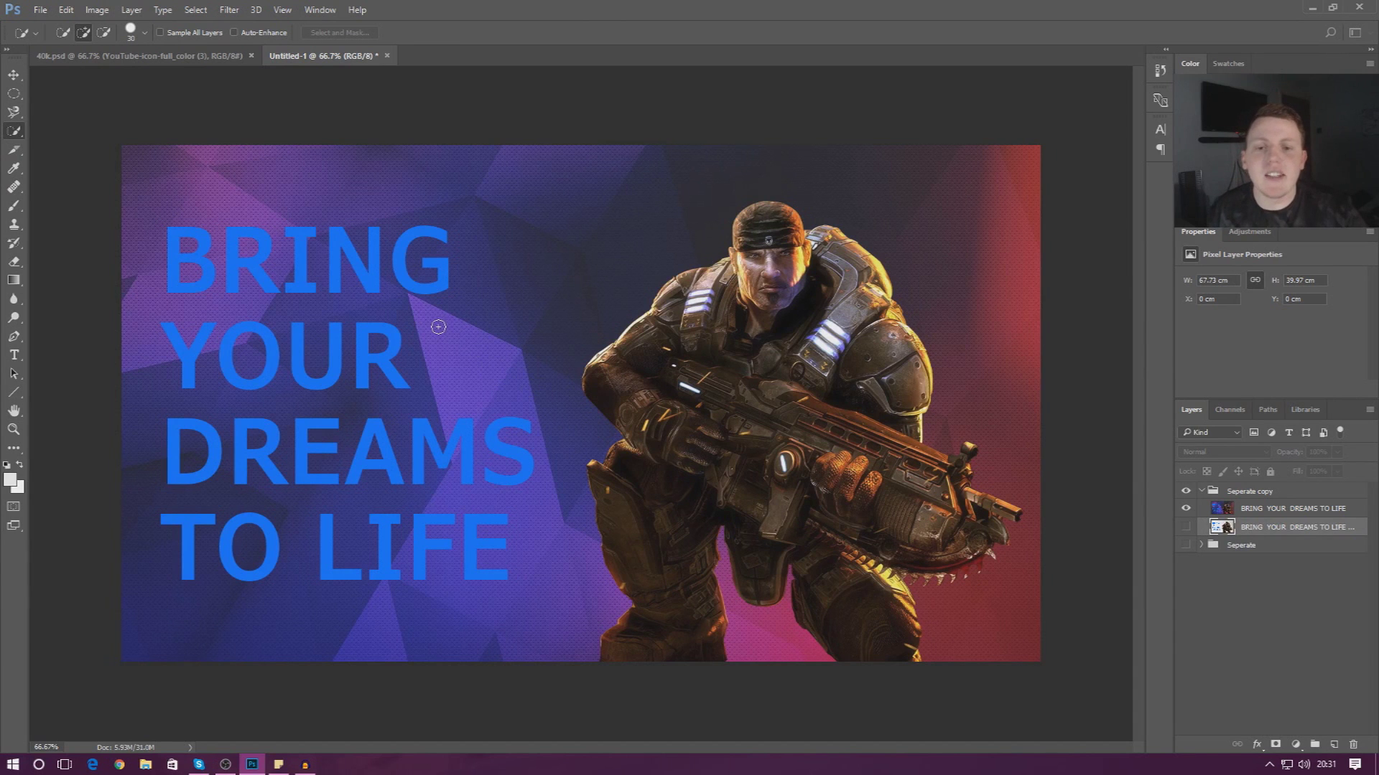
{"action": "mouse_move", "coordinate": [487, 287]}
{"action": "left_mouse_down"}
{"action": "mouse_move", "coordinate": [409, 286]}
{"action": "mouse_move", "coordinate": [581, 255]}
{"action": "mouse_move", "coordinate": [609, 234]}
{"action": "left_mouse_up"}
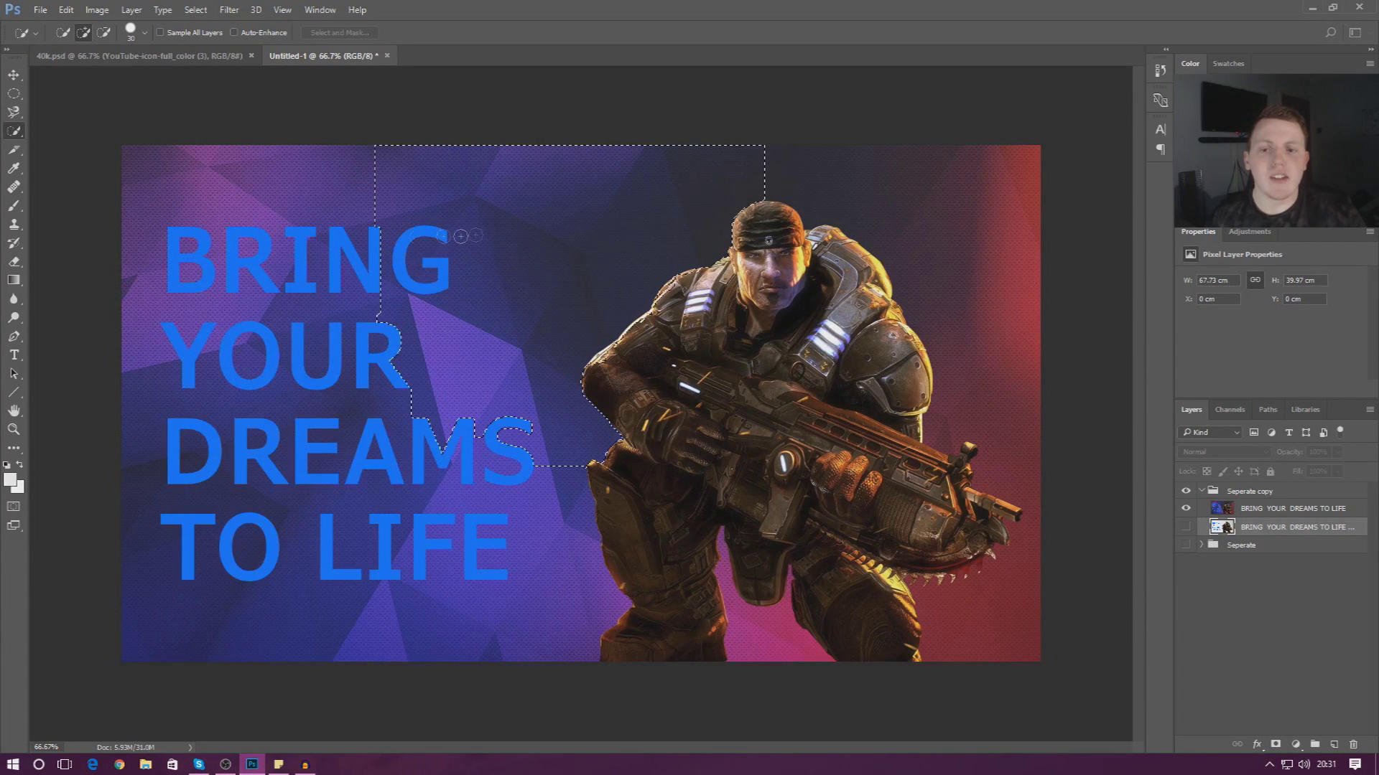
{"action": "left_click", "coordinate": [205, 239]}
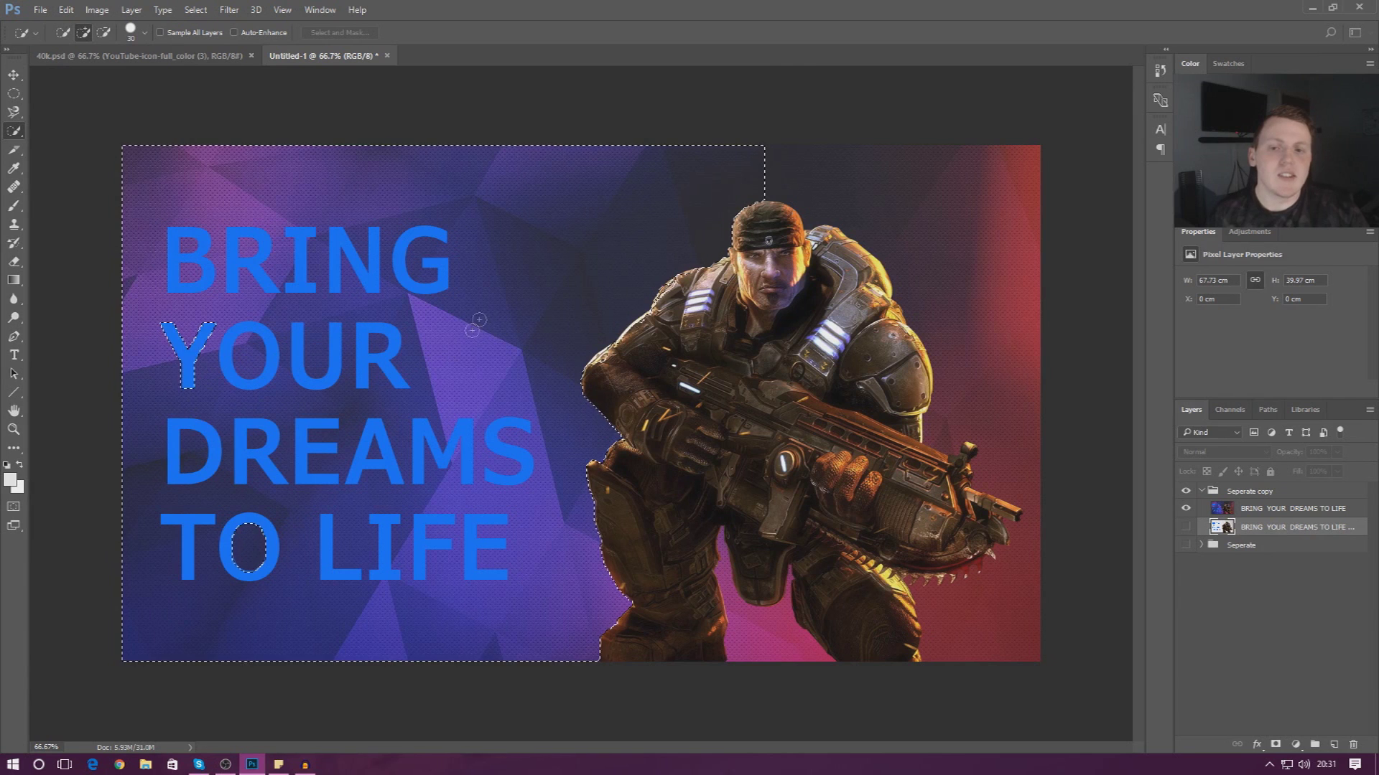
{"action": "mouse_move", "coordinate": [812, 167]}
{"action": "left_mouse_down"}
{"action": "mouse_move", "coordinate": [920, 212]}
{"action": "mouse_move", "coordinate": [996, 305]}
{"action": "mouse_move", "coordinate": [1028, 466]}
{"action": "left_mouse_up"}
{"action": "left_click_drag", "start_coordinate": [1039, 535], "coordinate": [1020, 577]}
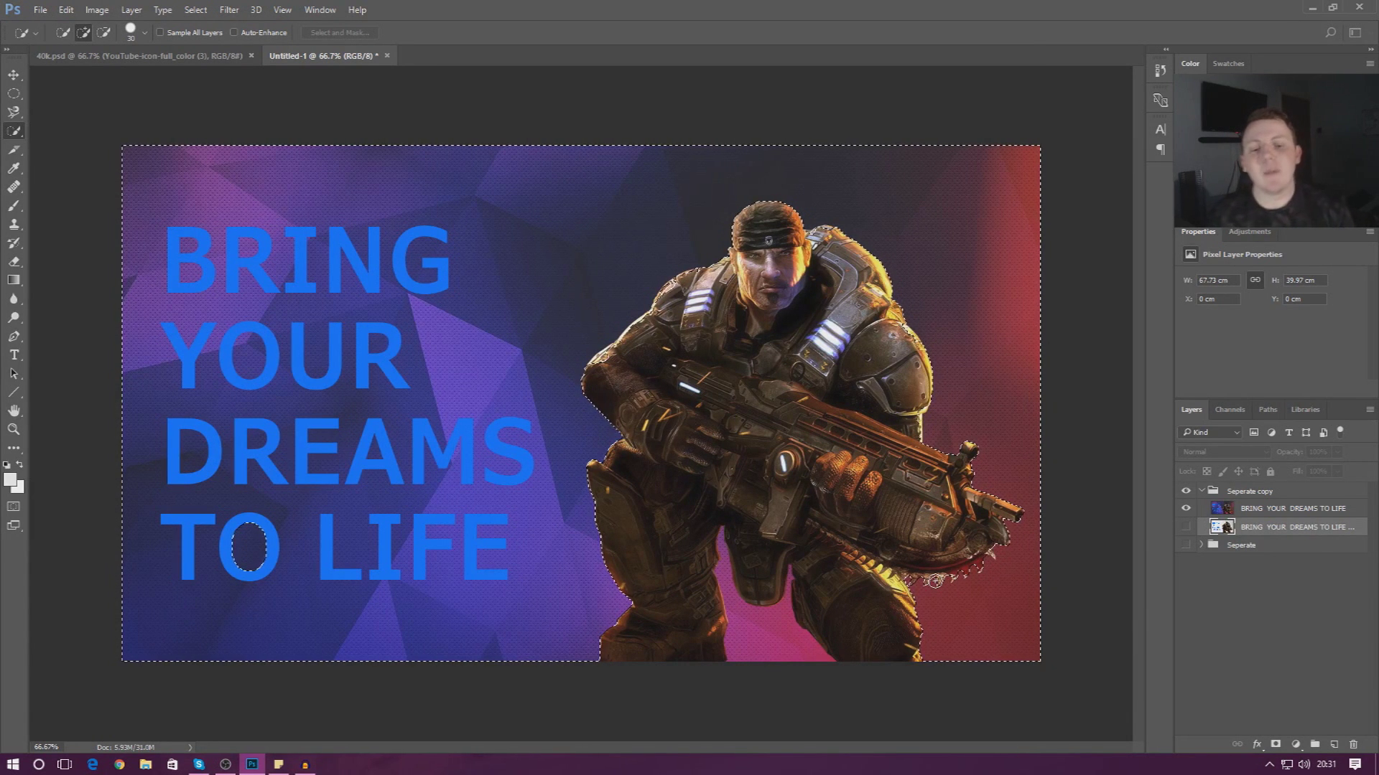
{"action": "left_click_drag", "start_coordinate": [784, 635], "coordinate": [759, 629]}
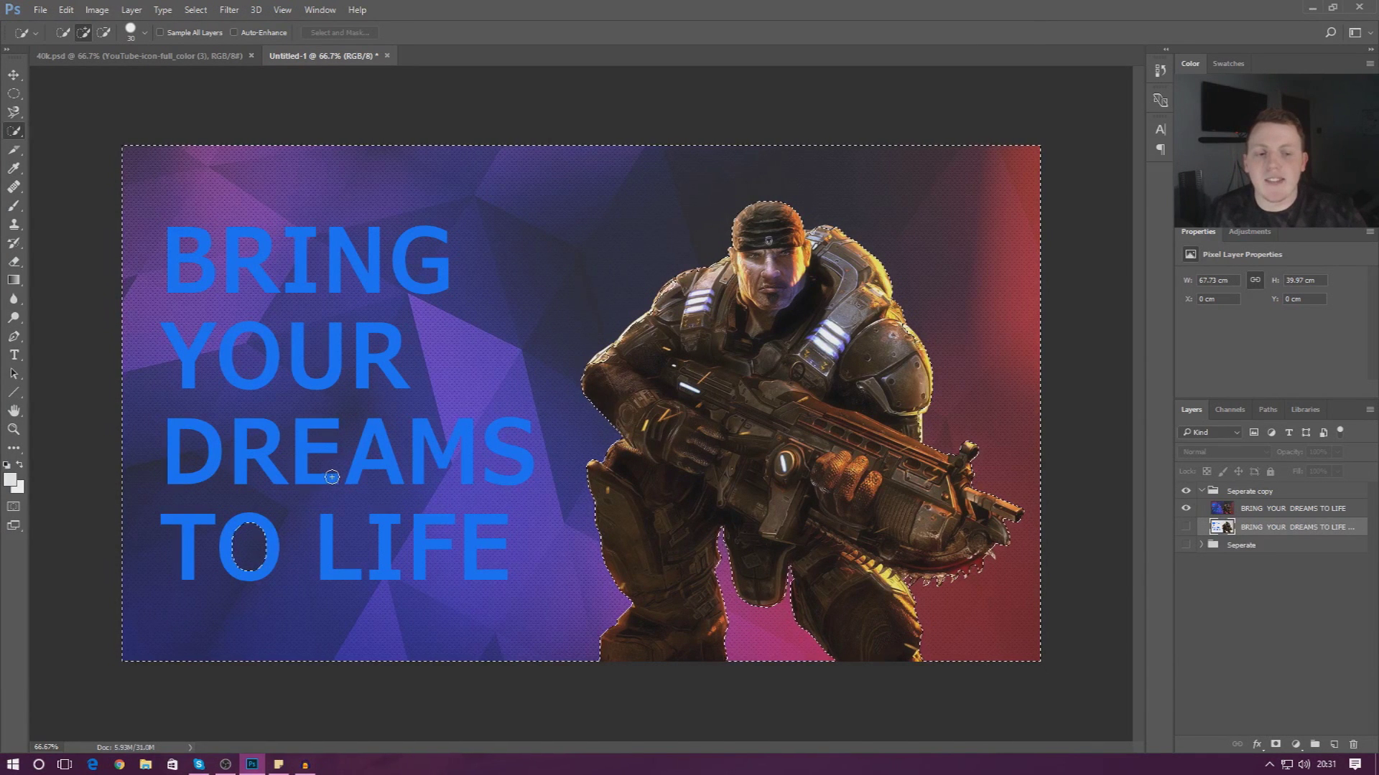
Step: Delete the selected background from the upper BRING YOUR DREAMS TO LIFE layer and clear the selection
{"action": "left_click", "coordinate": [1292, 508]}
{"action": "key", "text": "Delete"}
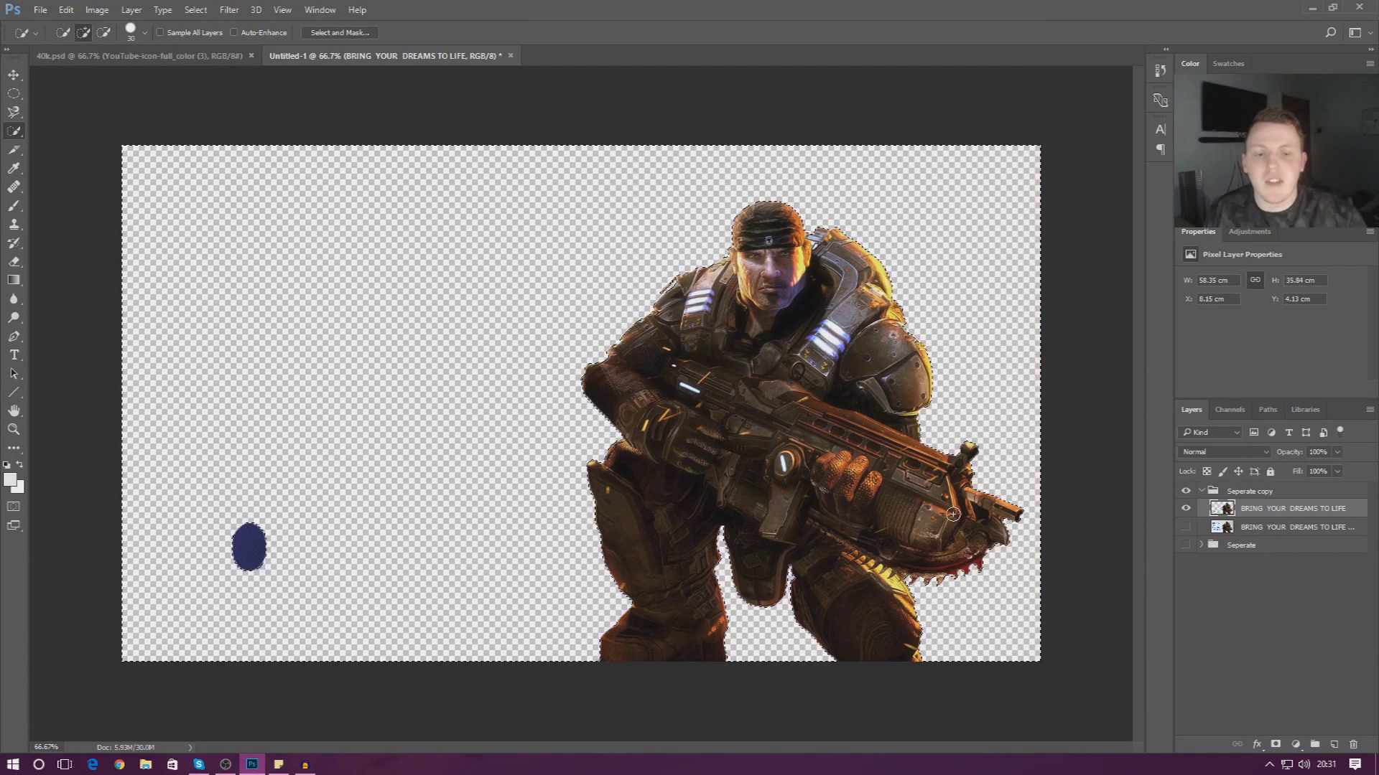
{"action": "key", "text": "ctrl+d"}
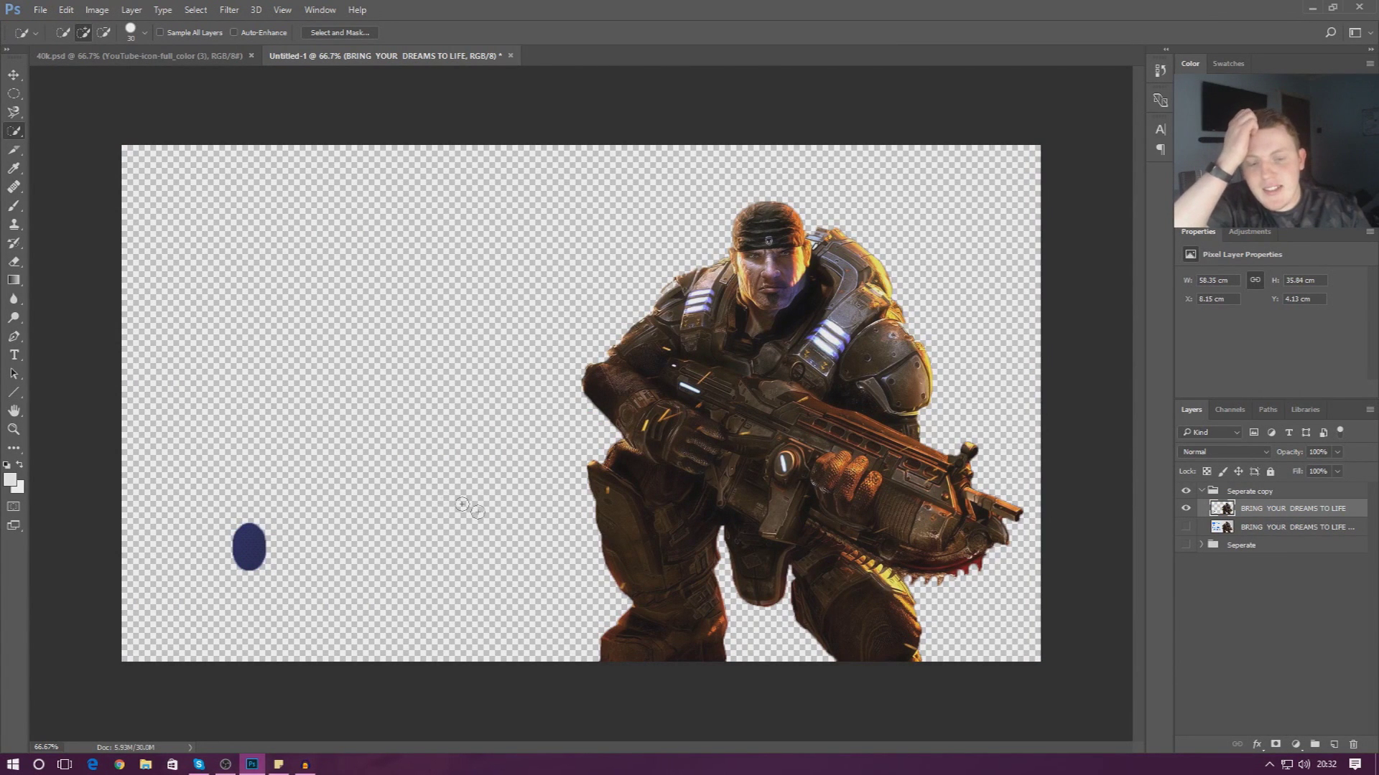
Step: Examine the cutout edges up close around the soldier's gun and its serrated blade
{"action": "left_click", "coordinate": [13, 428]}
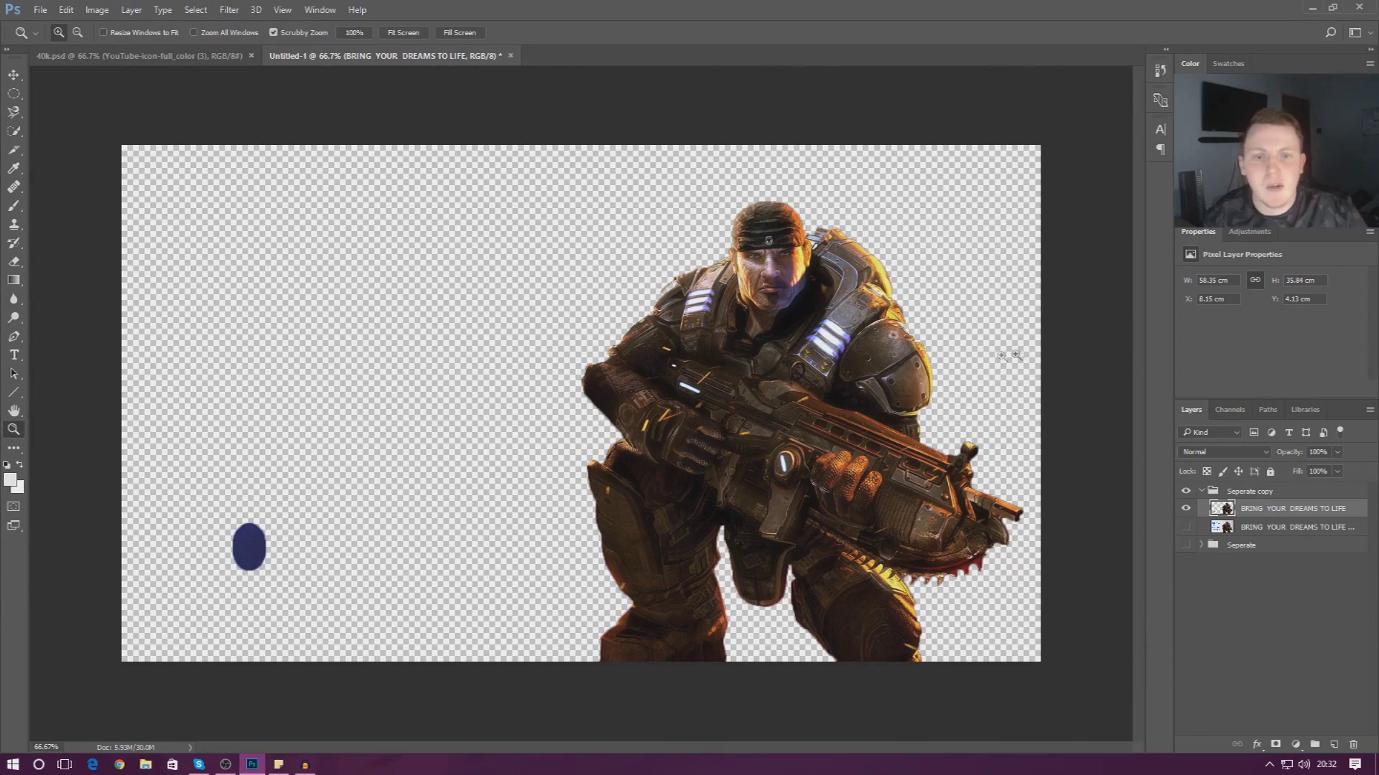
{"action": "left_click_drag", "start_coordinate": [951, 360], "coordinate": [971, 435]}
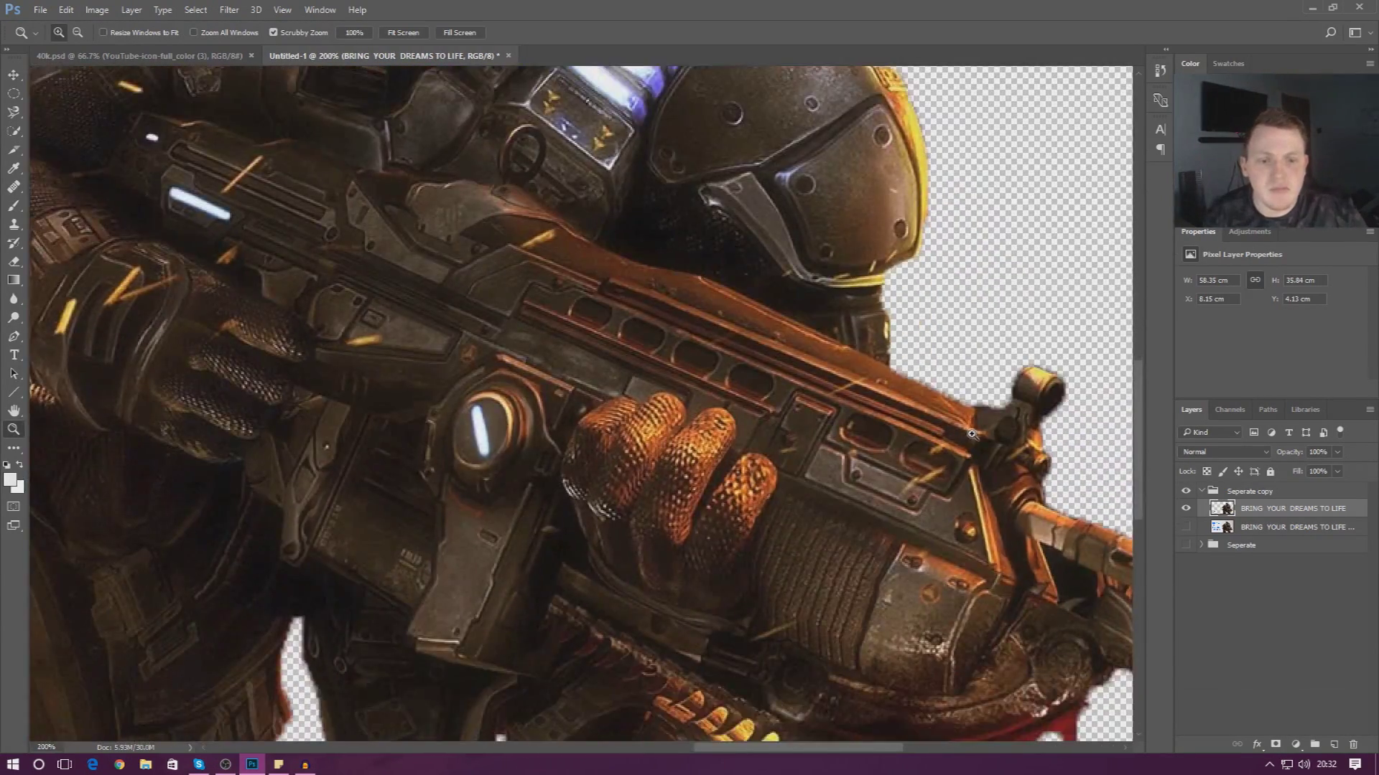
{"action": "scroll", "coordinate": [970, 436], "scroll_direction": "down", "scroll_amount": 2}
{"action": "scroll", "coordinate": [1144, 431], "scroll_direction": "down", "scroll_amount": 3}
{"action": "scroll", "coordinate": [1145, 479], "scroll_direction": "down", "scroll_amount": 1}
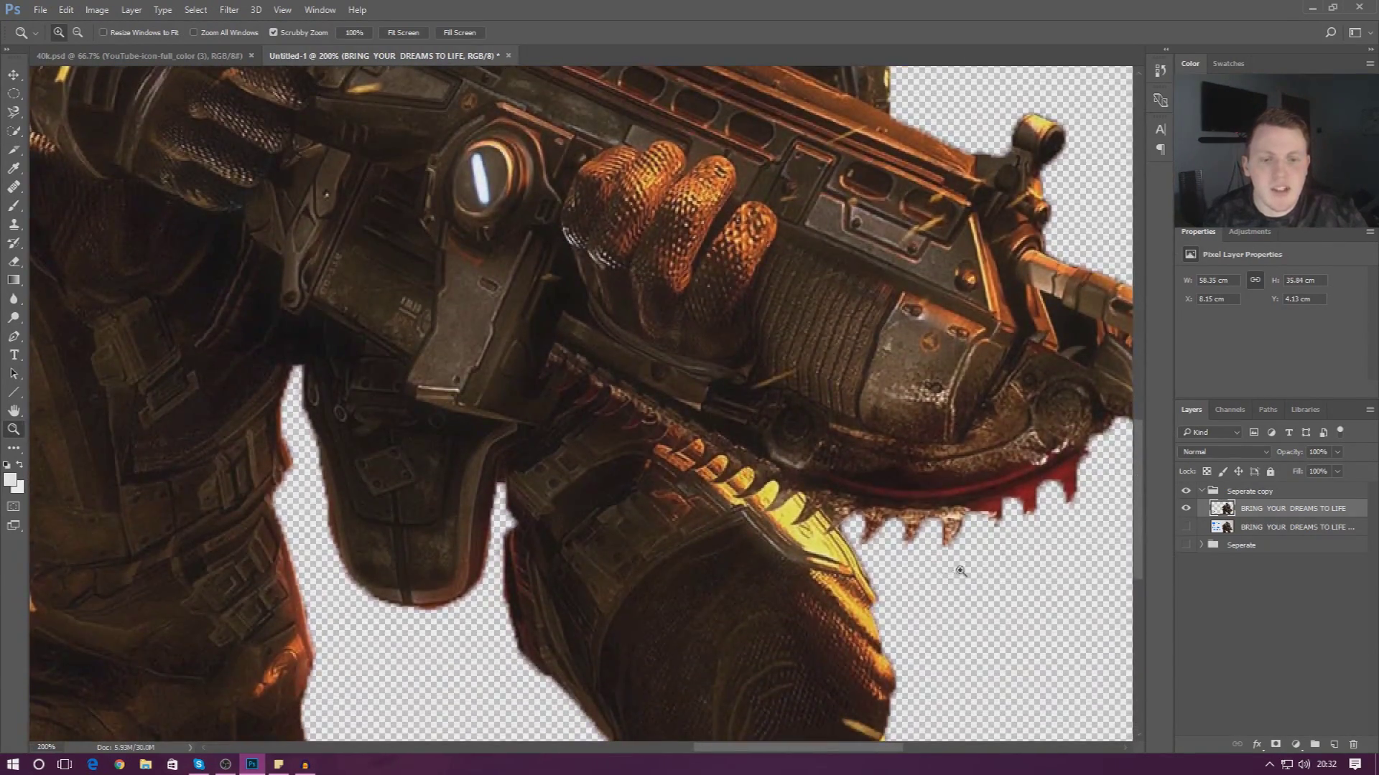
{"action": "right_click", "coordinate": [987, 538]}
{"action": "left_click", "coordinate": [999, 548]}
Step: Undo the background deletion on the upper layer and clear the selection
{"action": "left_click", "coordinate": [1210, 511], "text": "ctrl"}
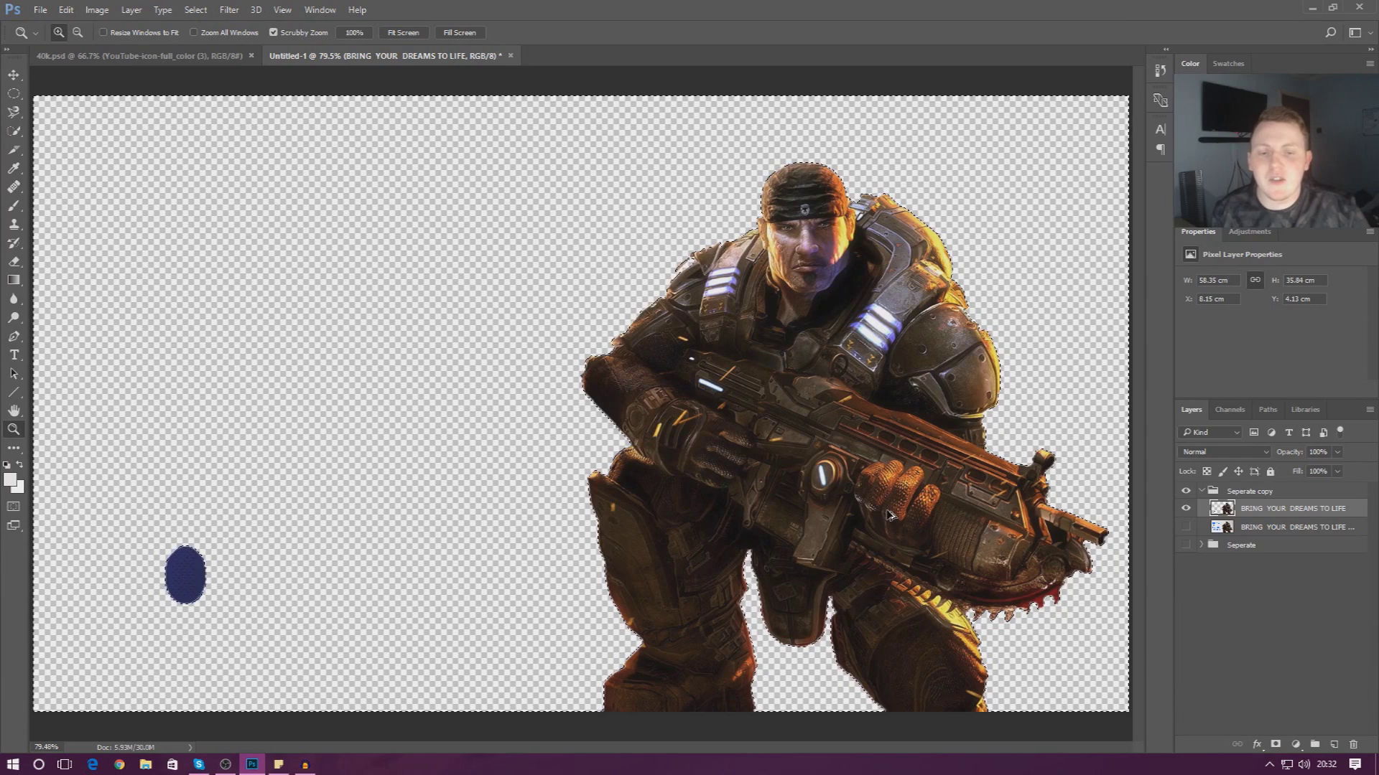
{"action": "key", "text": "ctrl+z"}
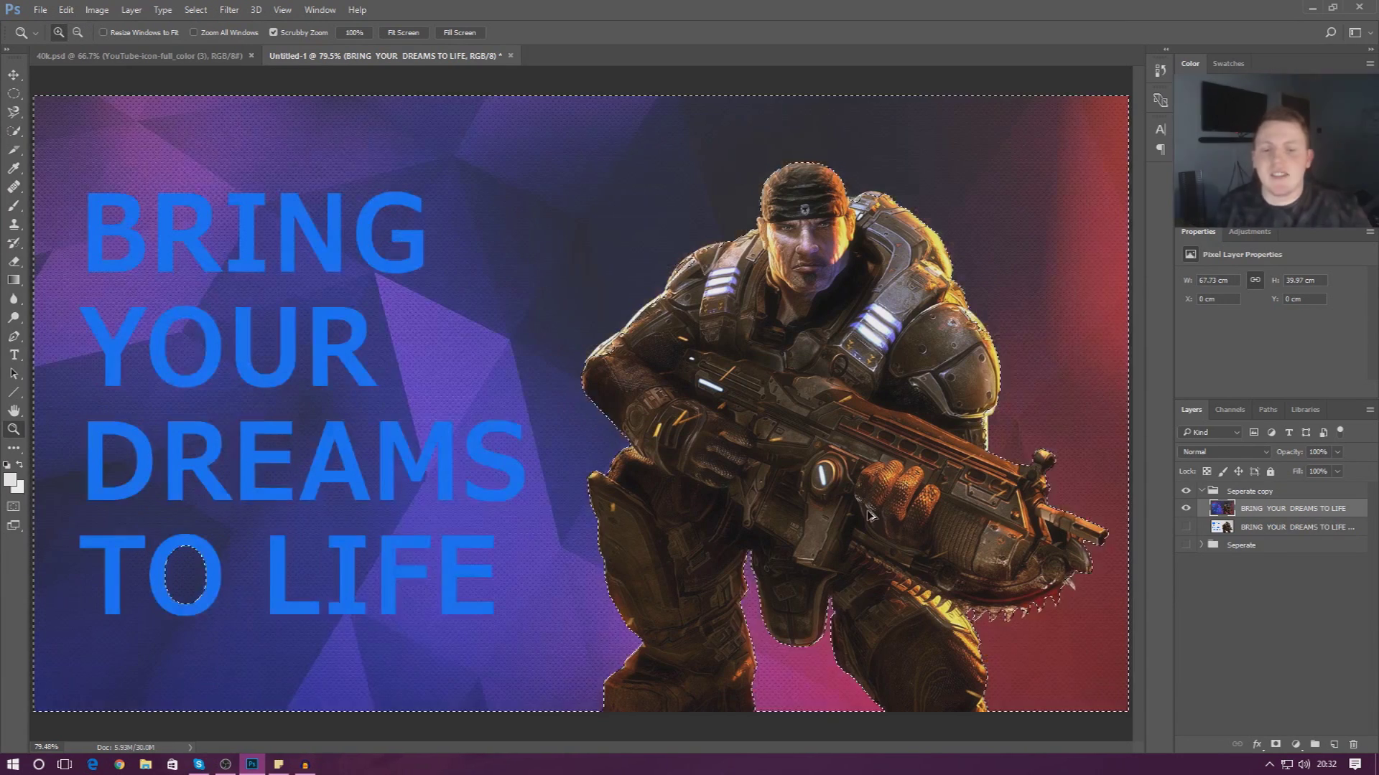
{"action": "key", "text": "ctrl+d"}
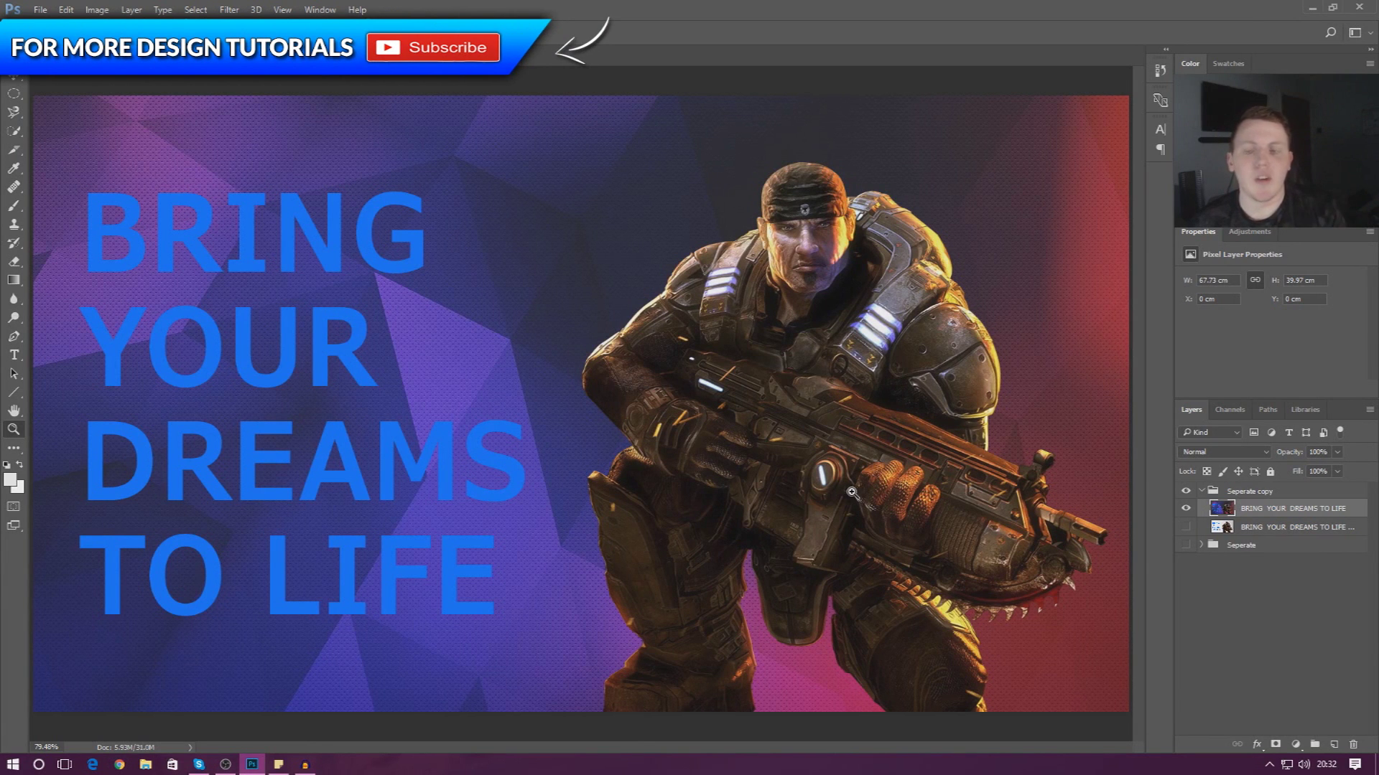
Step: Try the Magic Wand Tool at a tolerance of 50 on several dark and purple background areas, adding further areas to the selection
{"action": "left_click", "coordinate": [16, 169]}
{"action": "left_click", "coordinate": [13, 131]}
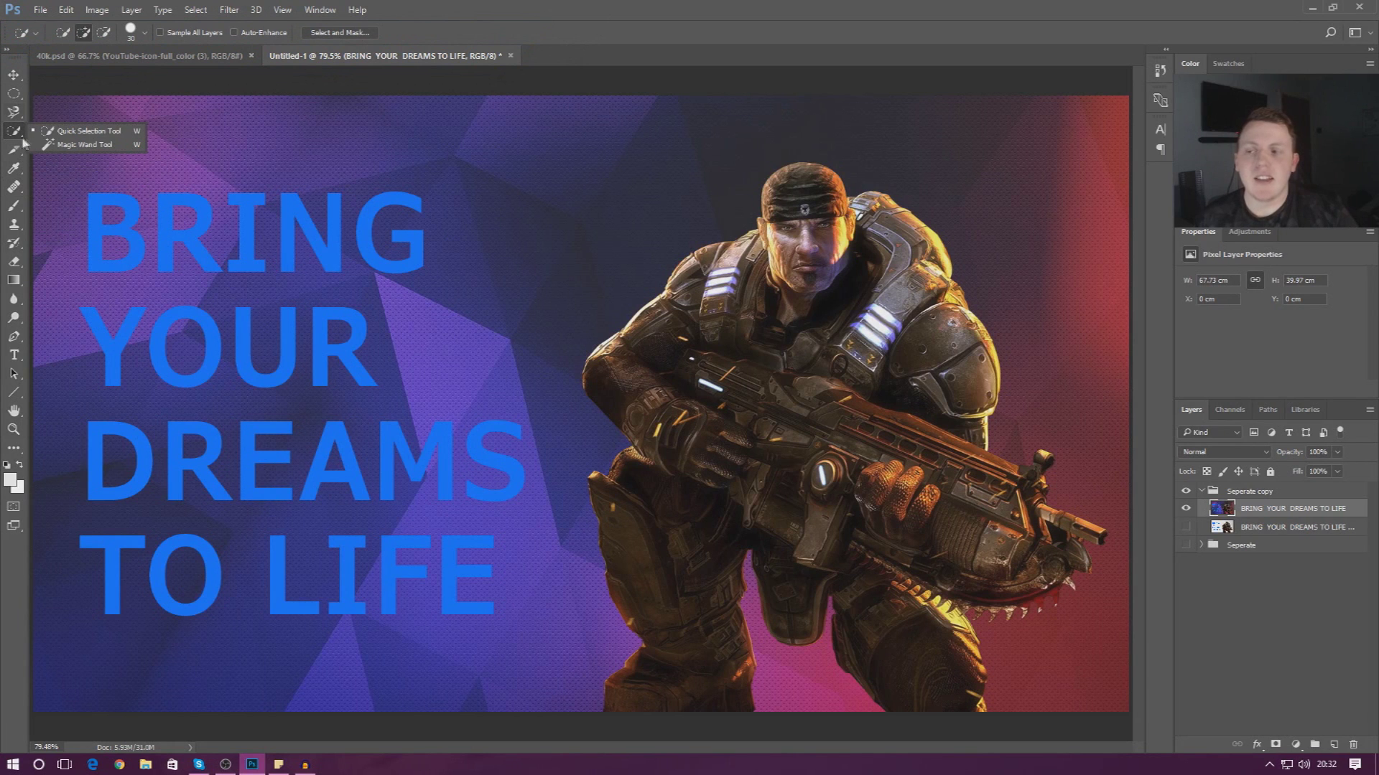
{"action": "left_click", "coordinate": [98, 149]}
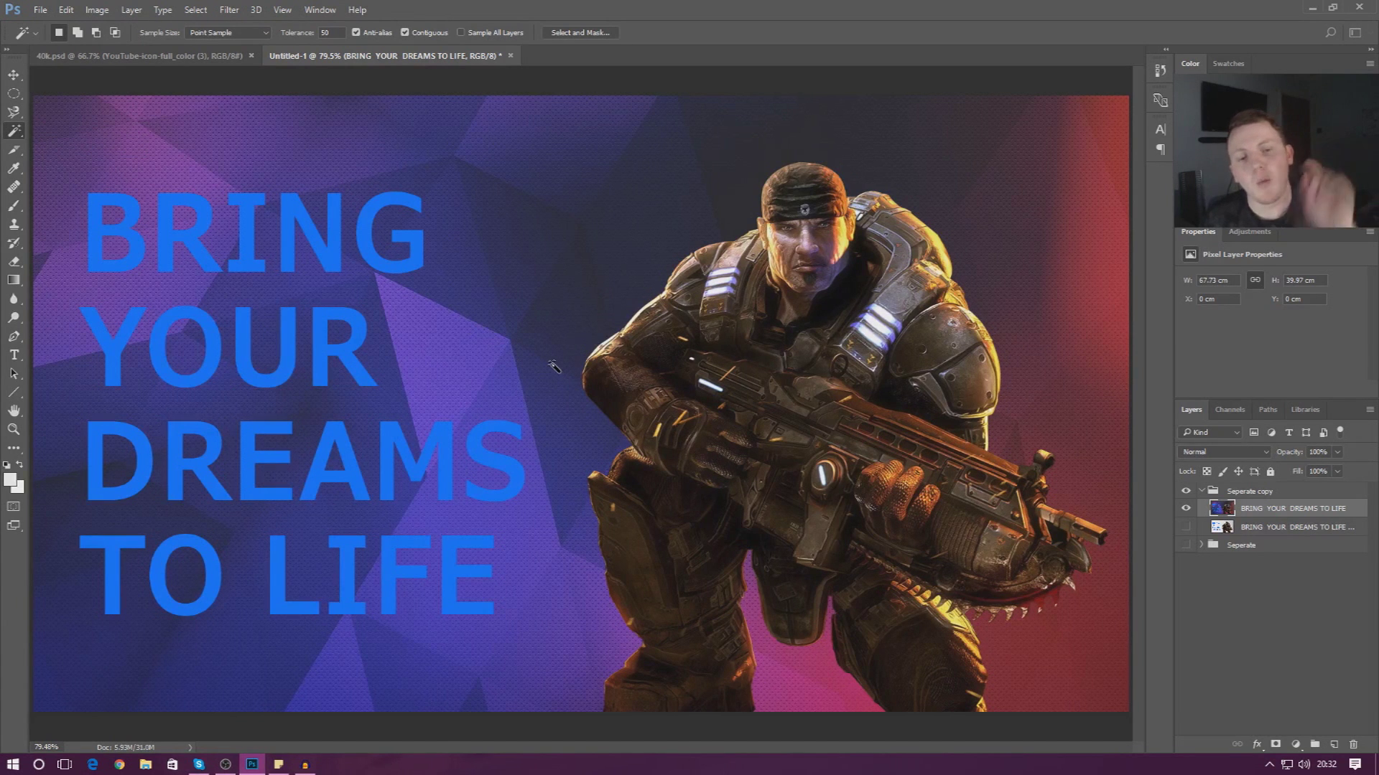
{"action": "left_click", "coordinate": [544, 386]}
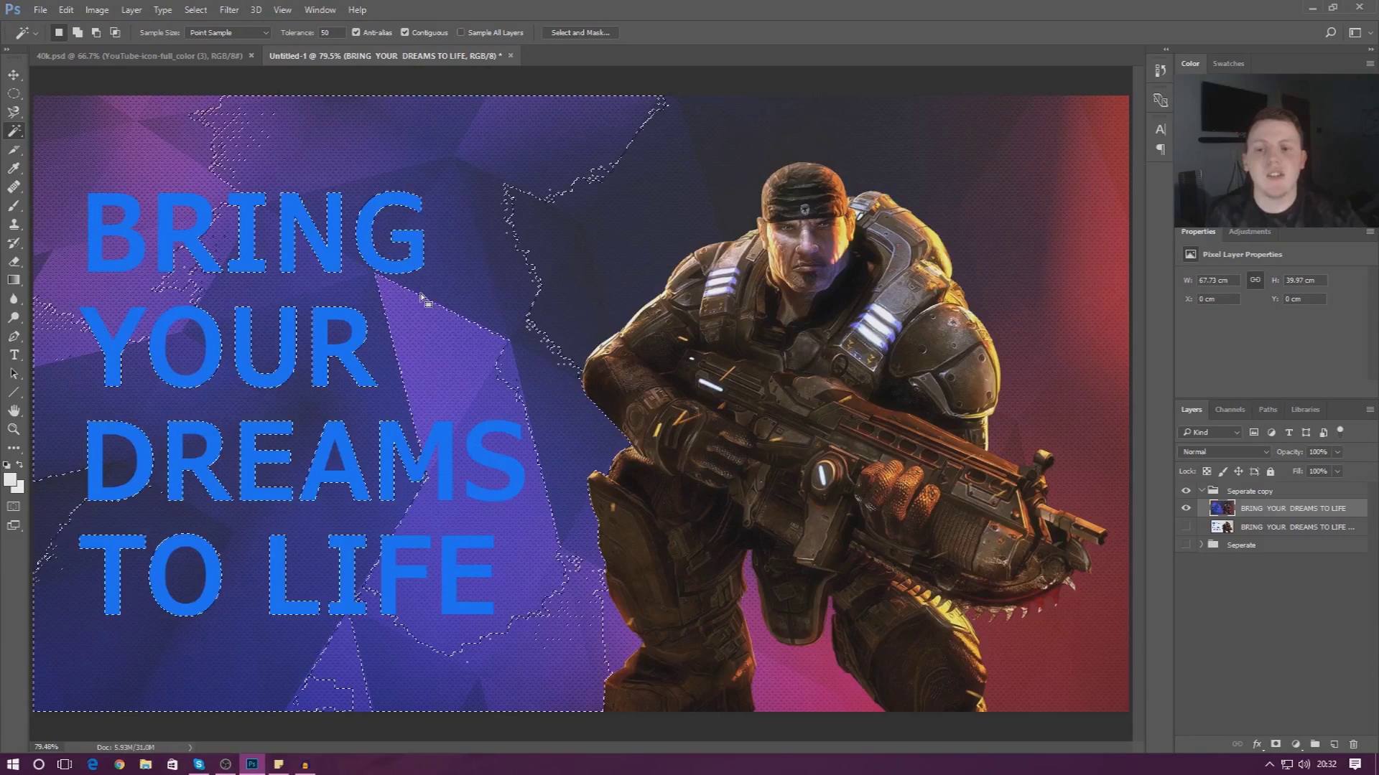
{"action": "left_click", "coordinate": [136, 223]}
{"action": "left_click", "coordinate": [137, 222]}
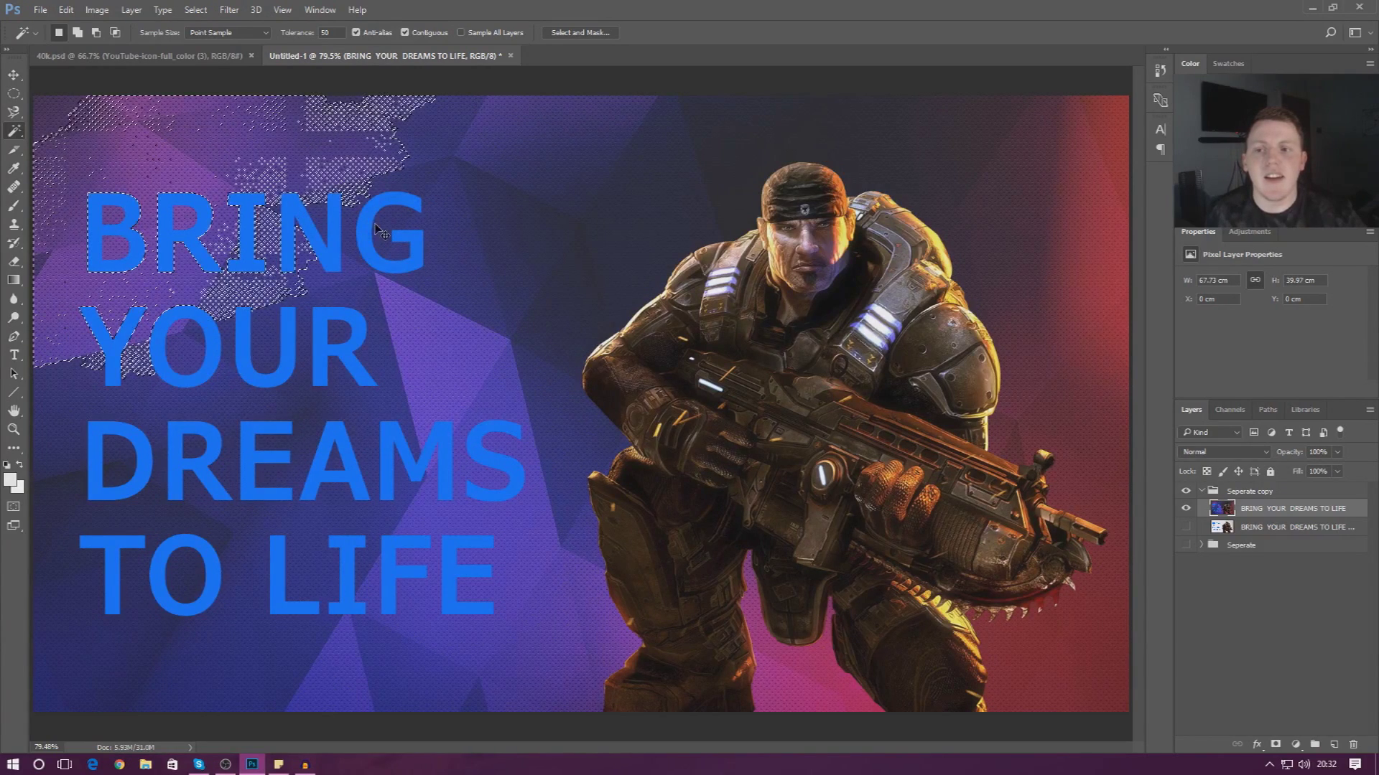
{"action": "left_click", "coordinate": [469, 183], "text": "shift"}
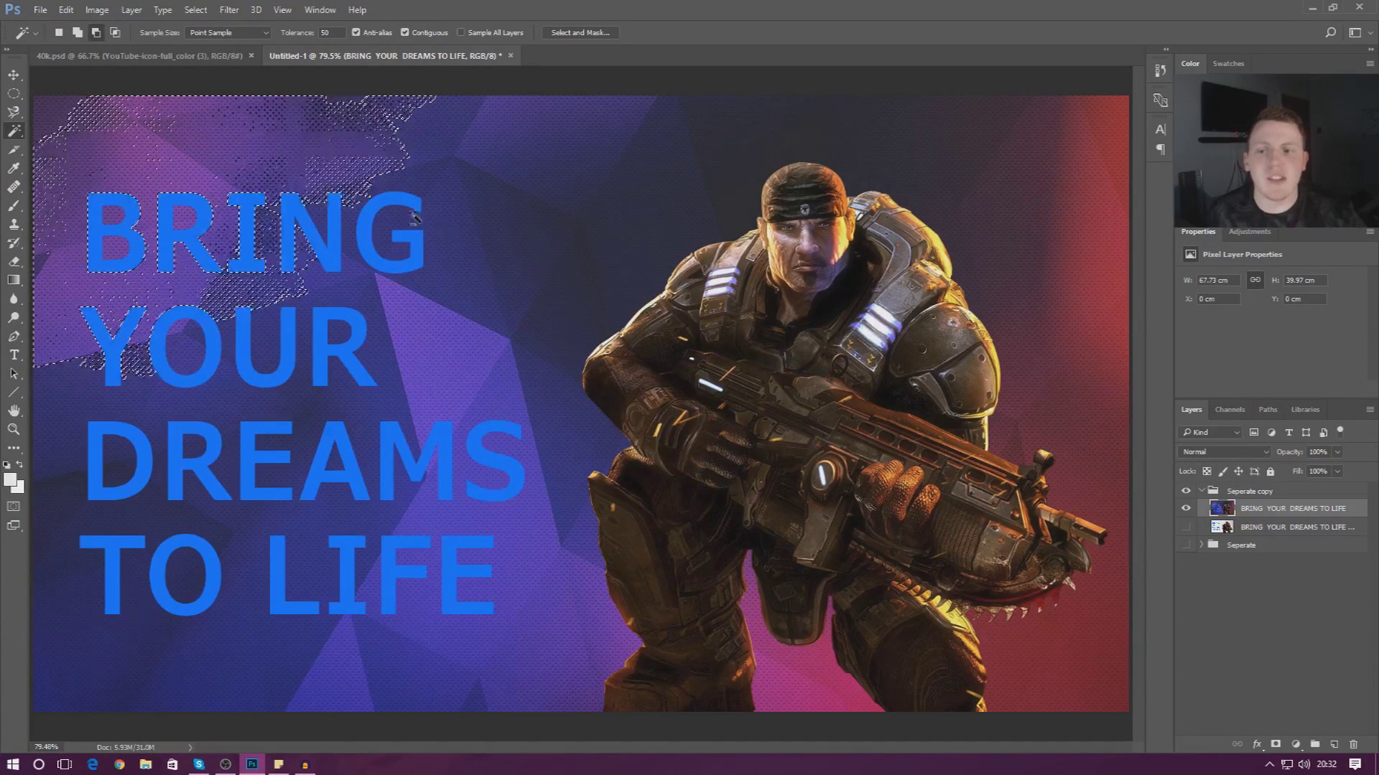
{"action": "left_click", "coordinate": [1030, 219], "text": "shift"}
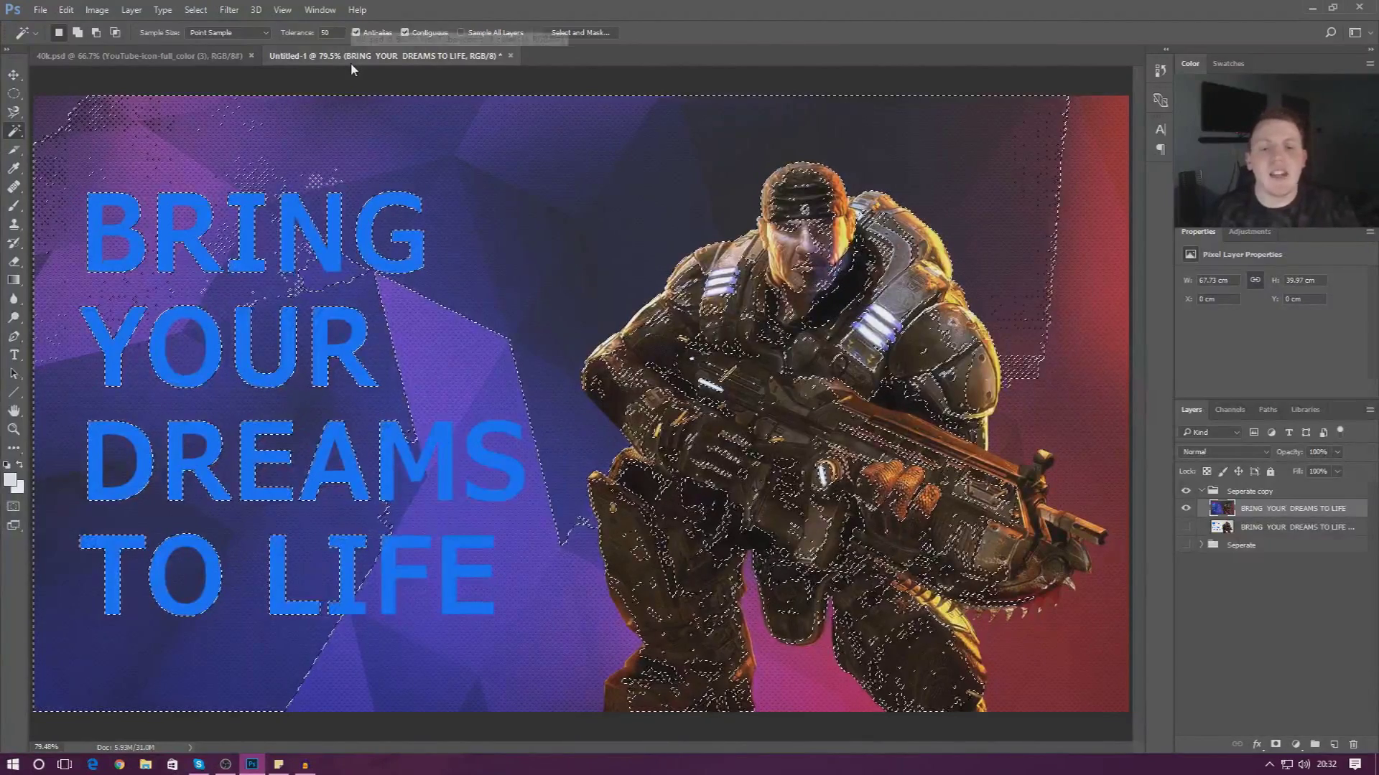
Step: Test the Magic Wand with its tolerance set to 0 on the background and clear the selection
{"action": "left_click", "coordinate": [325, 33]}
{"action": "type", "text": "0"}
{"action": "left_click", "coordinate": [277, 276]}
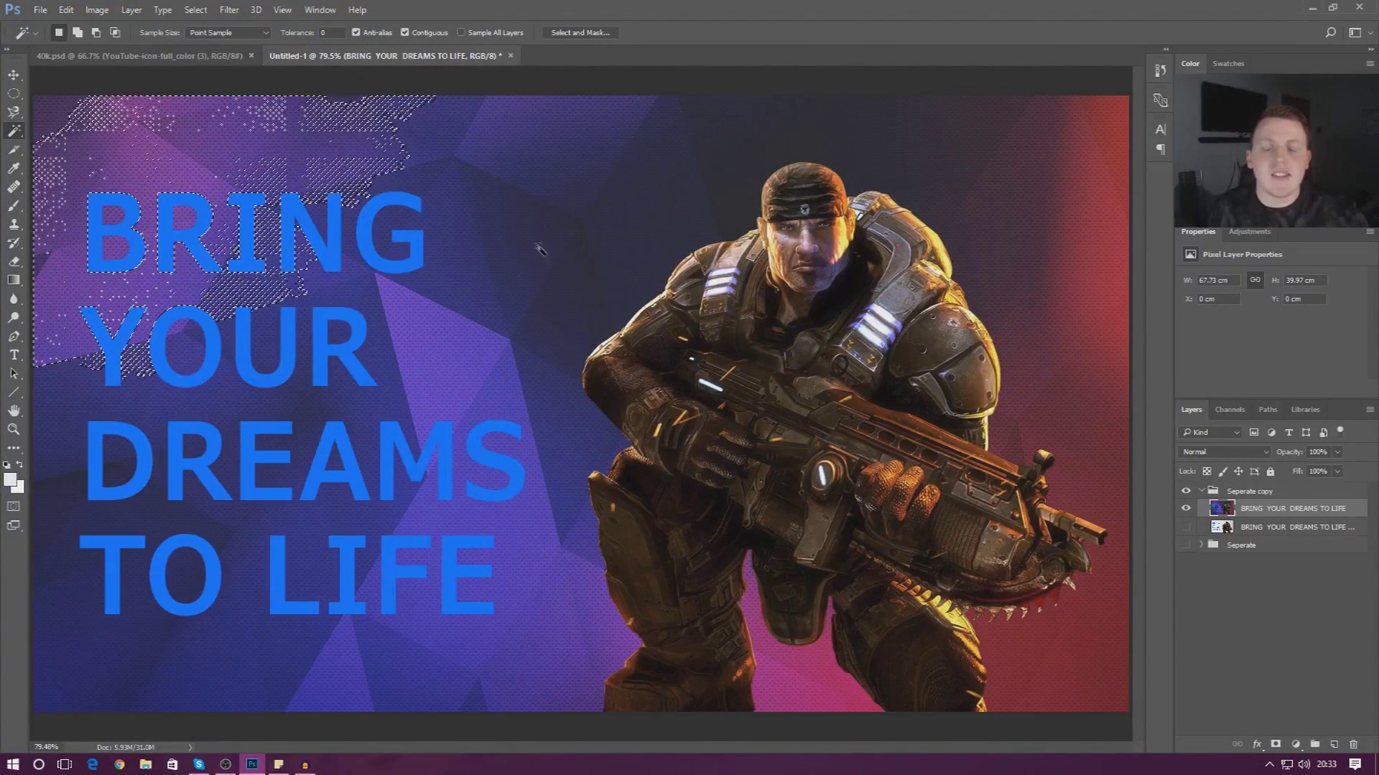
{"action": "key", "text": "ctrl+d"}
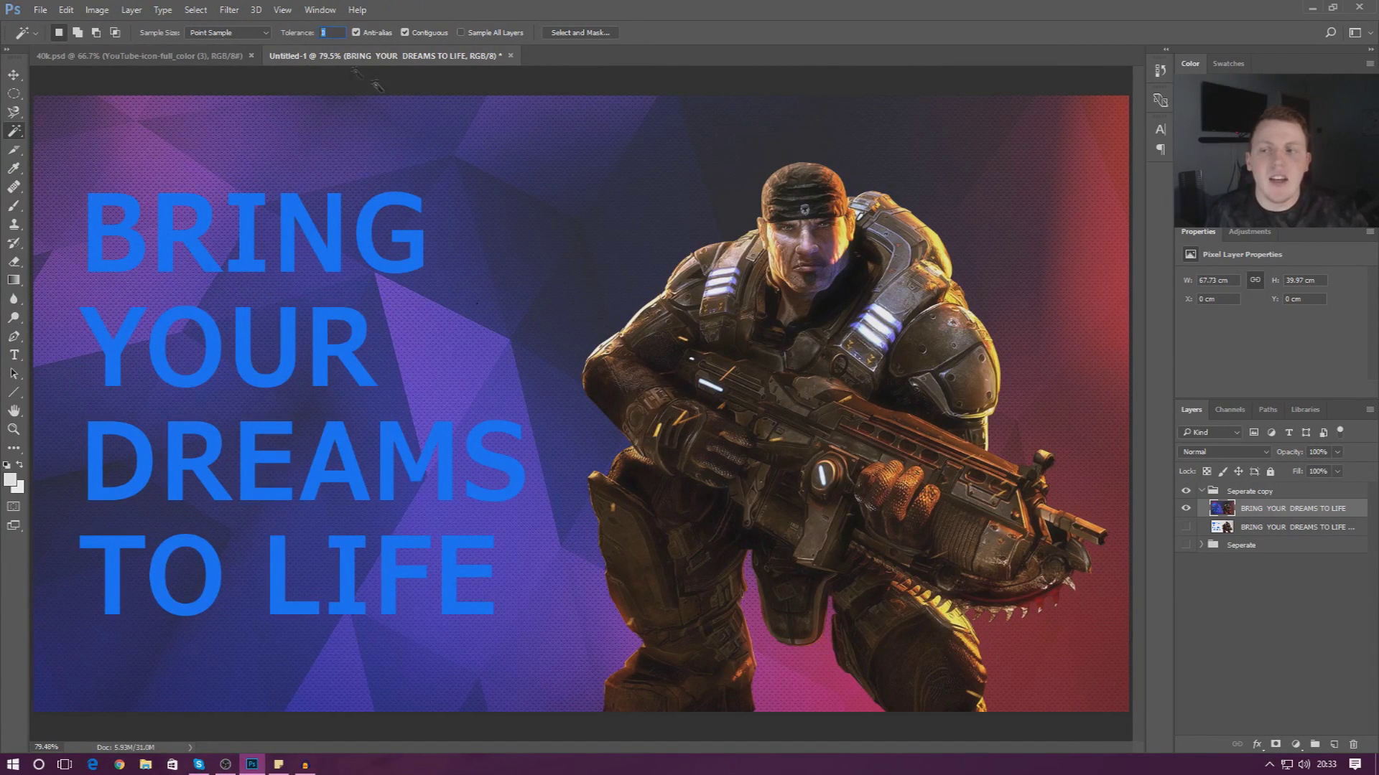
Step: Set the Magic Wand tolerance to 32 and test it on the background and the letter G of BRING
{"action": "type", "text": "32"}
{"action": "left_click", "coordinate": [430, 241]}
{"action": "left_click", "coordinate": [370, 258]}
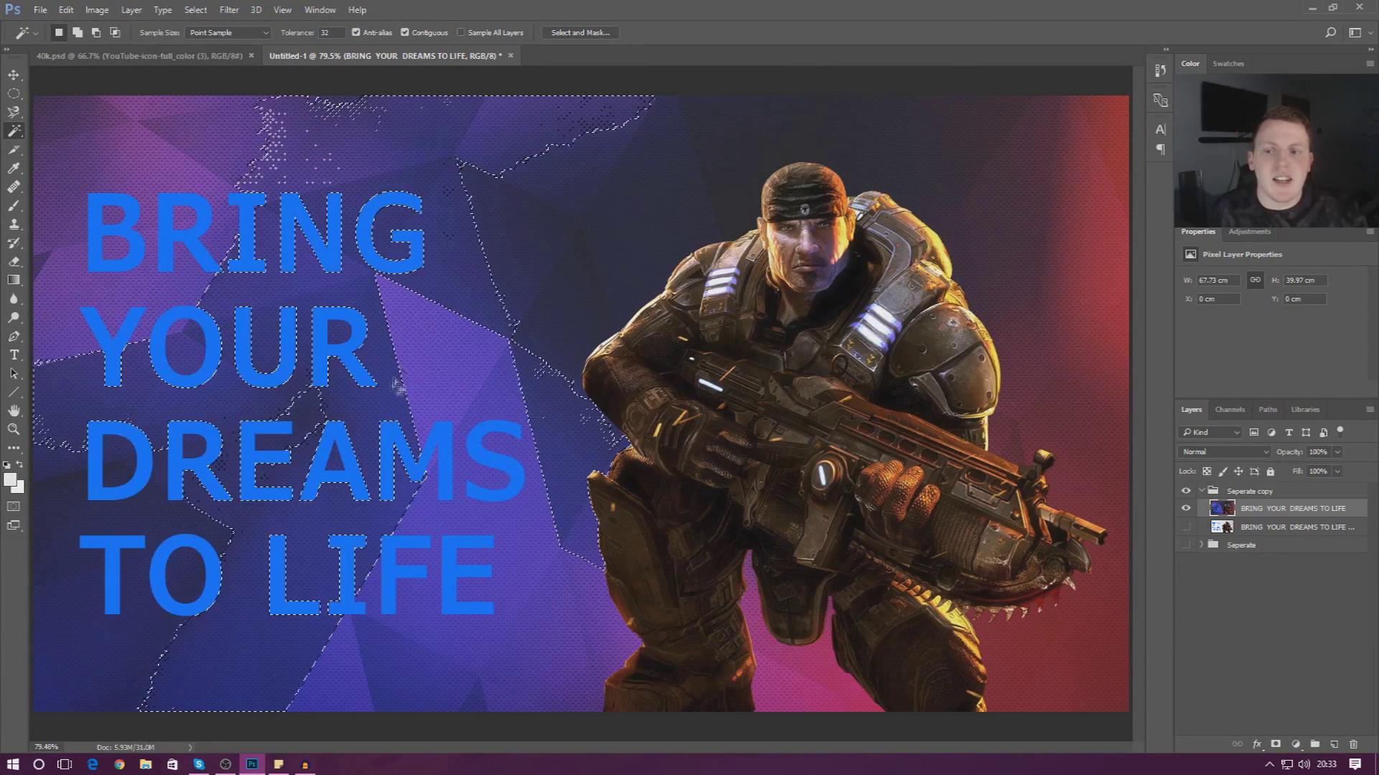
{"action": "key", "text": "super"}
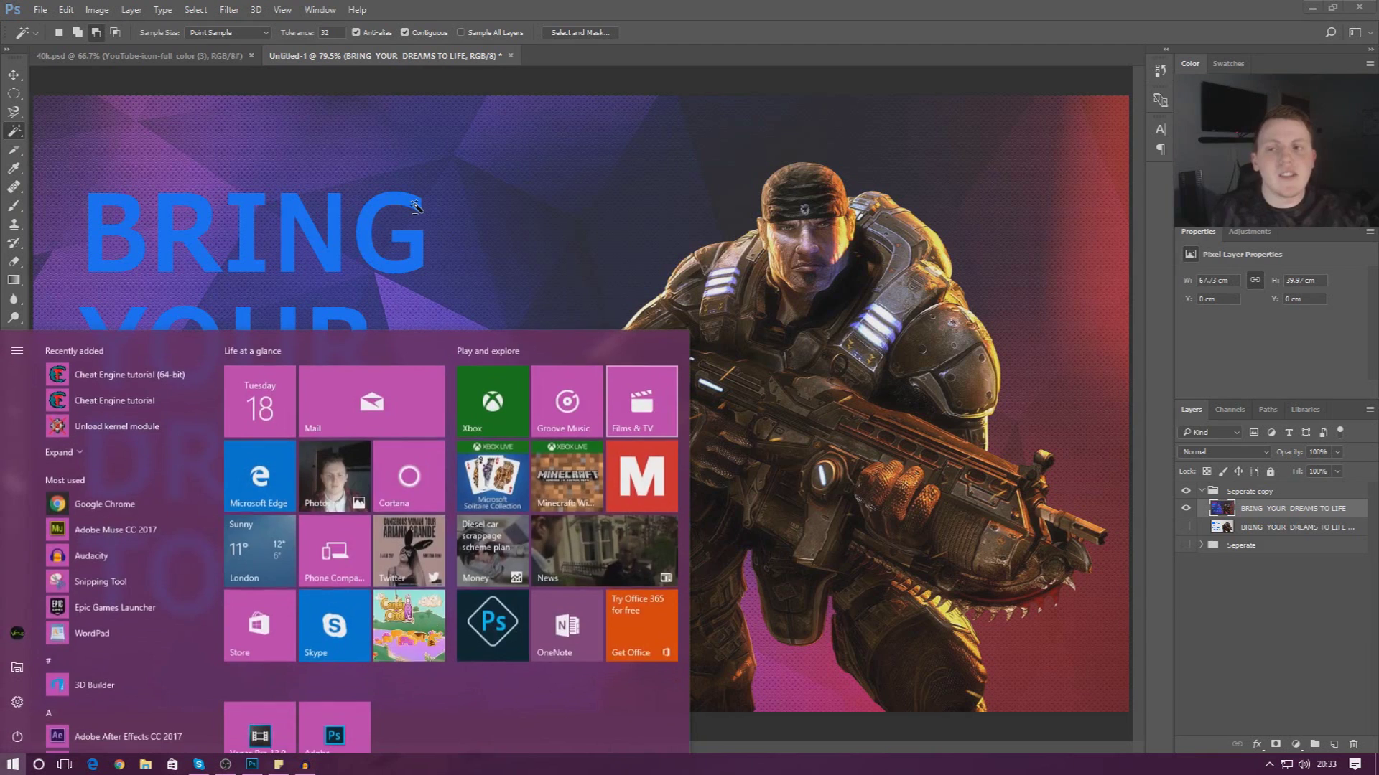
{"action": "key", "text": "super"}
{"action": "left_click", "coordinate": [327, 31]}
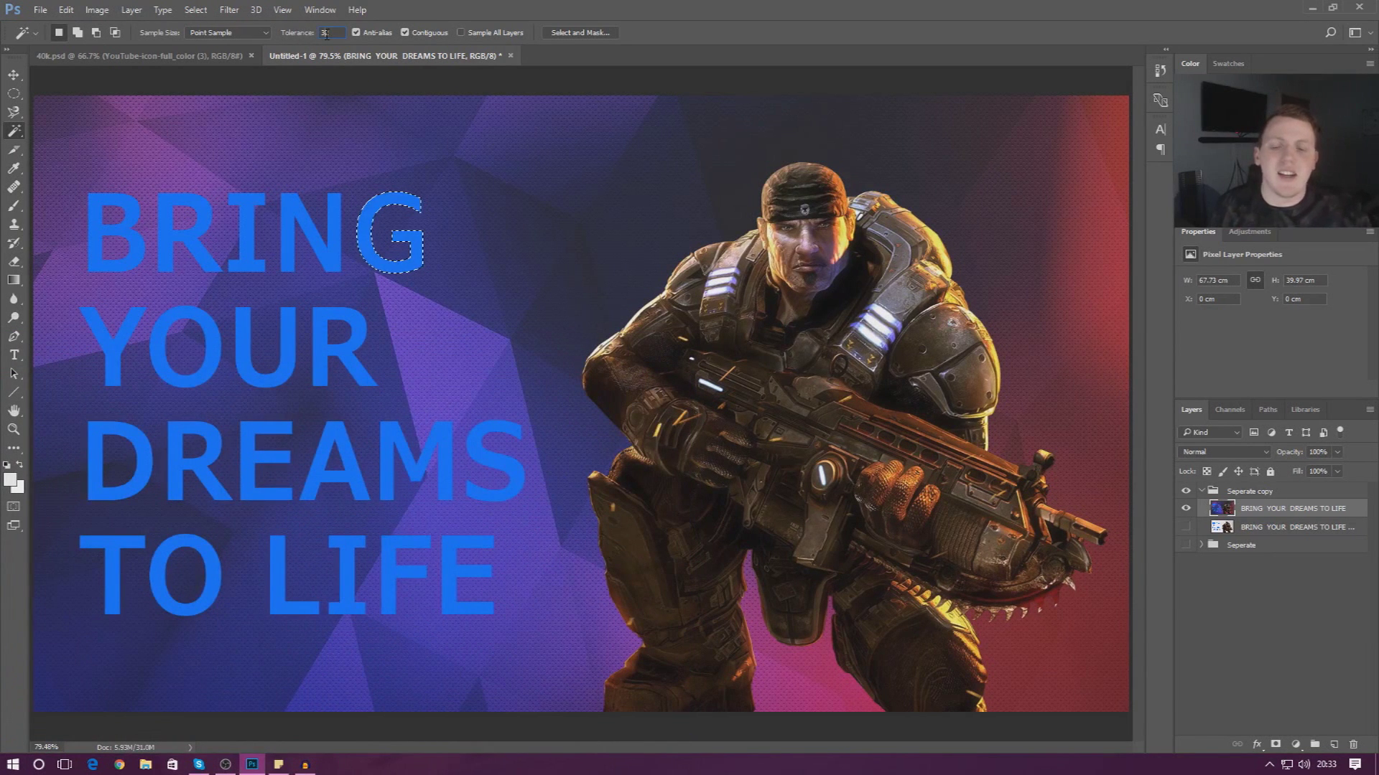
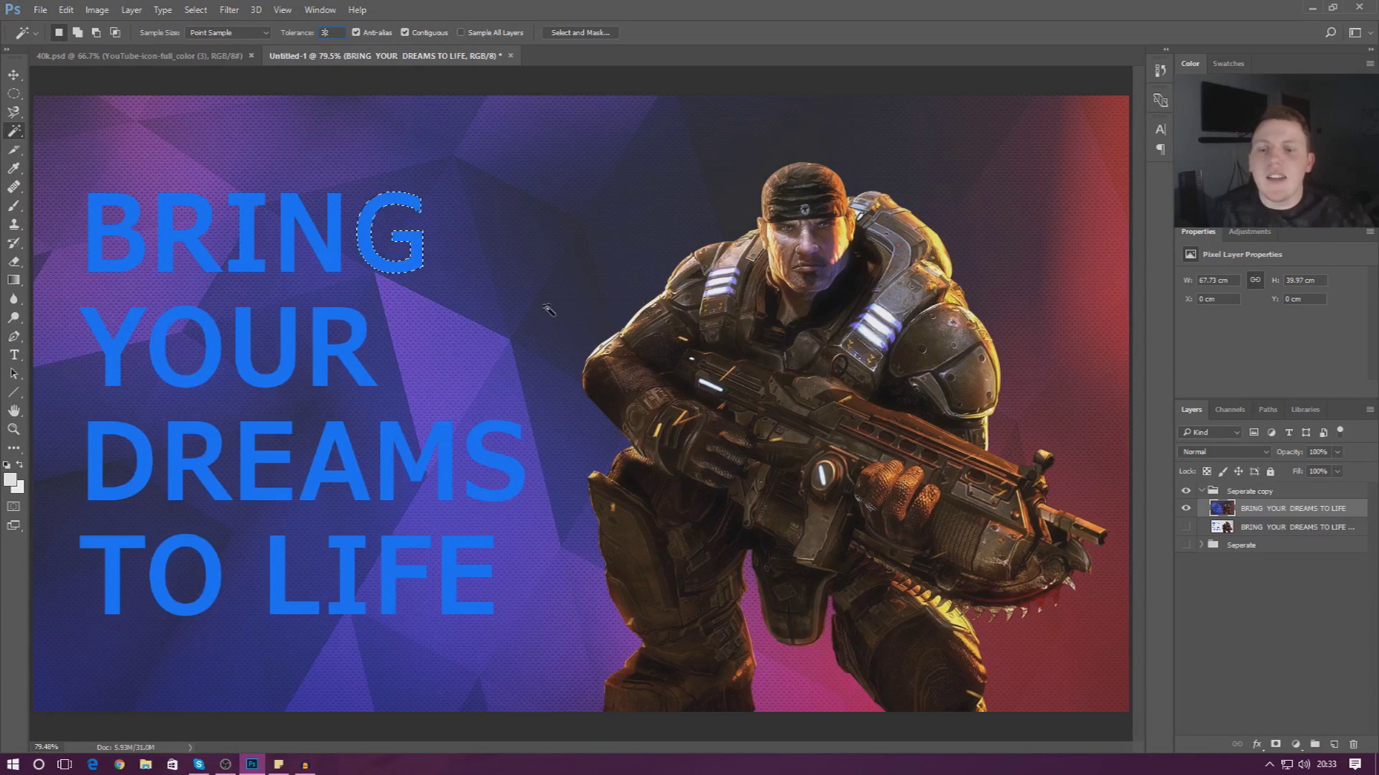
Step: Clear the selection, hide the purple-background layer and show the light-background layer beneath it
{"action": "key", "text": "ctrl+d"}
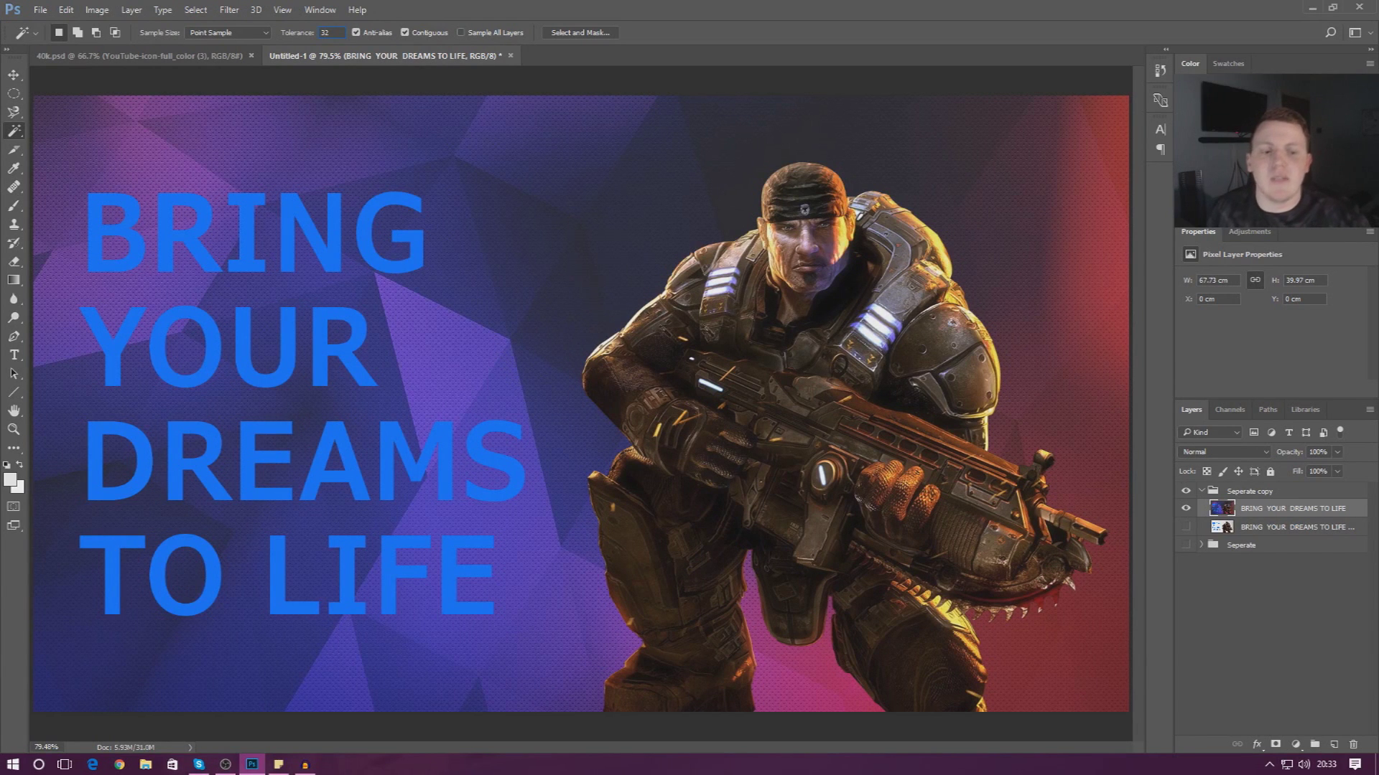
{"action": "left_click", "coordinate": [1184, 526], "text": "alt"}
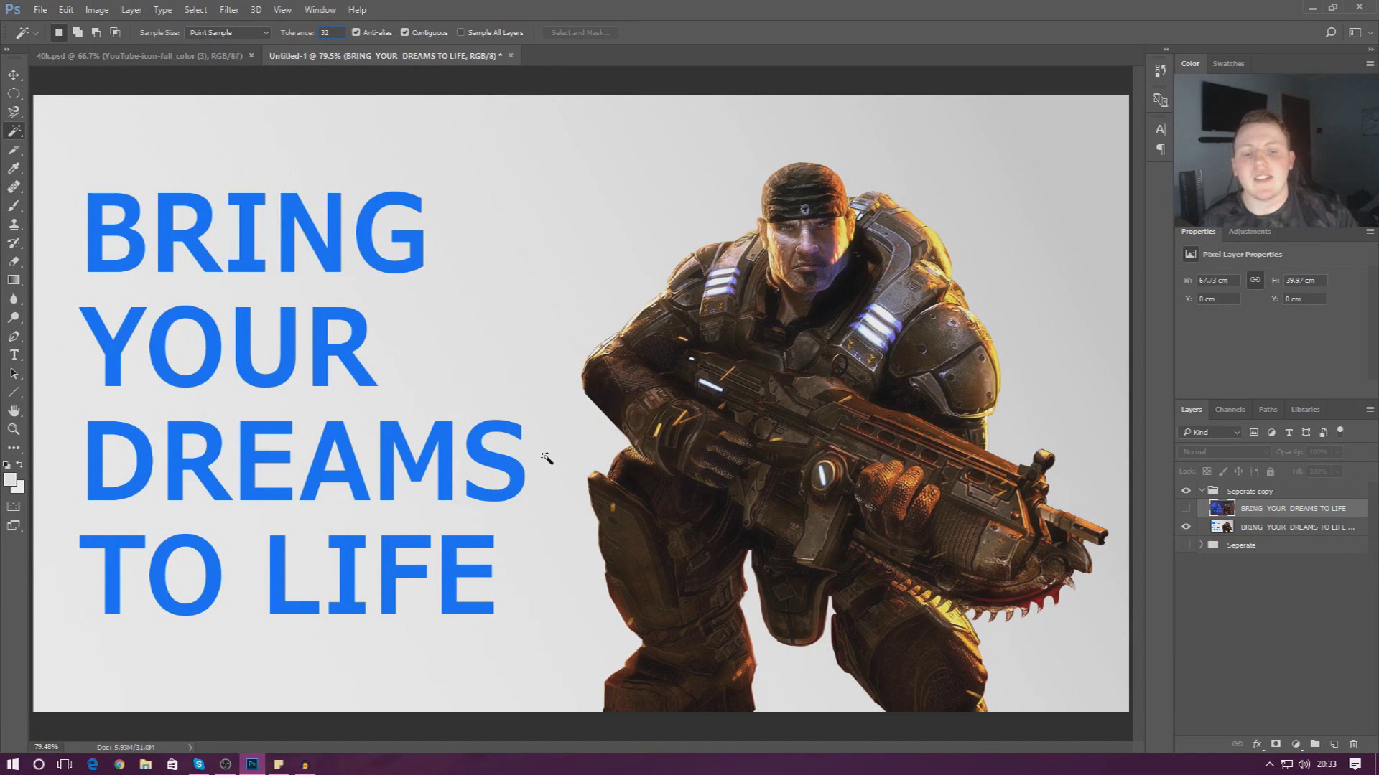
Step: Try the Quick Selection Tool on the light background around the text and character, and clear the selection
{"action": "right_click", "coordinate": [21, 137]}
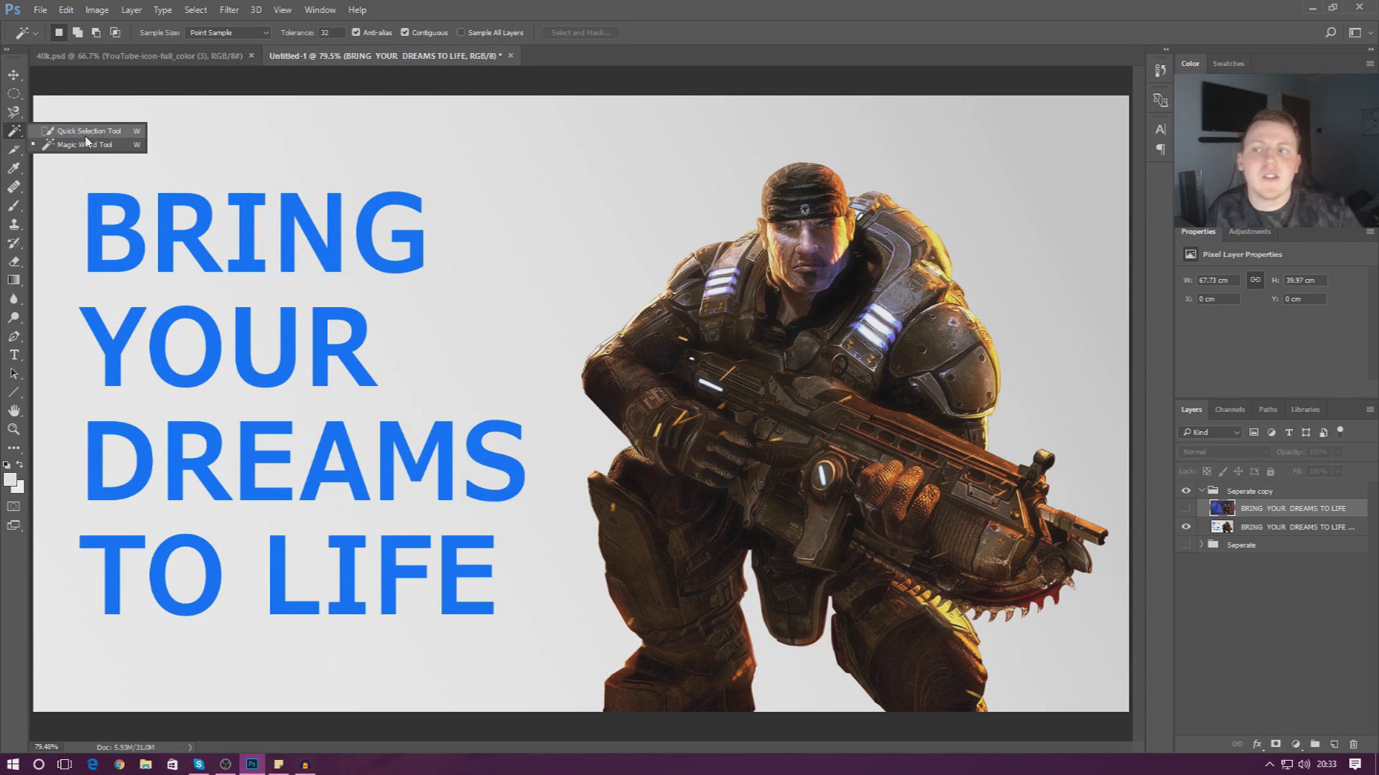
{"action": "left_click", "coordinate": [74, 133]}
{"action": "mouse_move", "coordinate": [468, 337]}
{"action": "left_mouse_down"}
{"action": "mouse_move", "coordinate": [333, 372]}
{"action": "mouse_move", "coordinate": [567, 260]}
{"action": "mouse_move", "coordinate": [252, 420]}
{"action": "mouse_move", "coordinate": [584, 195]}
{"action": "mouse_move", "coordinate": [301, 390]}
{"action": "mouse_move", "coordinate": [573, 221]}
{"action": "mouse_move", "coordinate": [303, 342]}
{"action": "mouse_move", "coordinate": [421, 193]}
{"action": "mouse_move", "coordinate": [106, 327]}
{"action": "mouse_move", "coordinate": [351, 171]}
{"action": "mouse_move", "coordinate": [235, 212]}
{"action": "mouse_move", "coordinate": [182, 185]}
{"action": "mouse_move", "coordinate": [405, 571]}
{"action": "mouse_move", "coordinate": [542, 631]}
{"action": "left_mouse_up"}
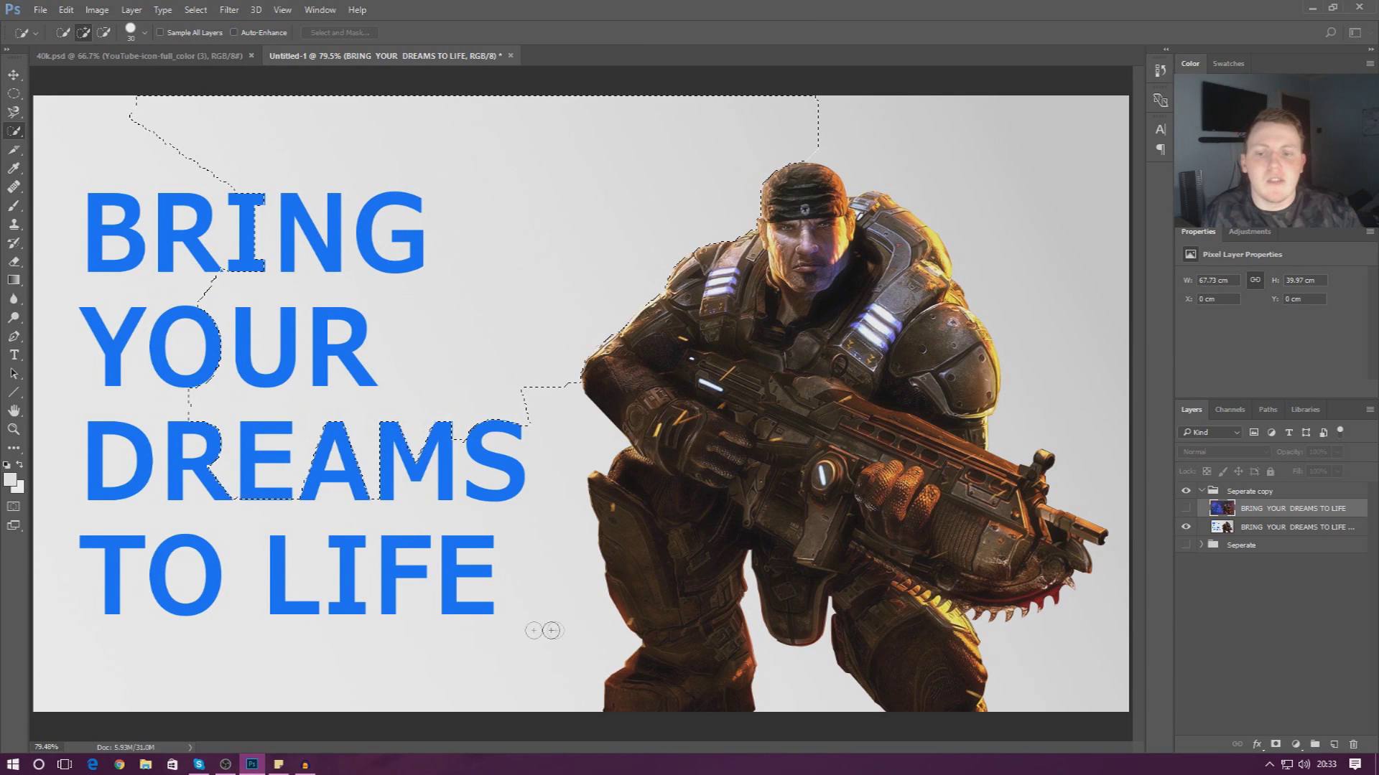
{"action": "mouse_move", "coordinate": [448, 523]}
{"action": "left_mouse_down"}
{"action": "mouse_move", "coordinate": [363, 459]}
{"action": "mouse_move", "coordinate": [136, 230]}
{"action": "left_mouse_up"}
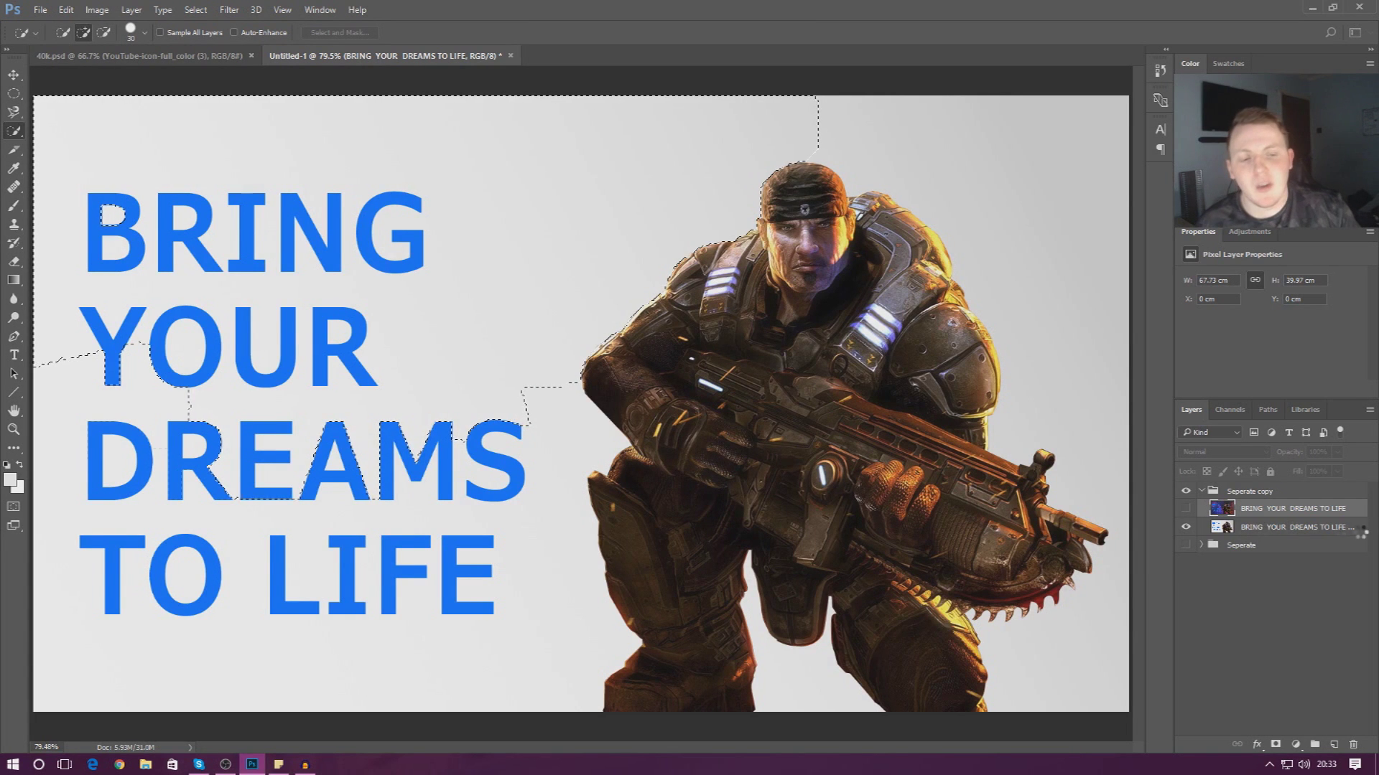
{"action": "key", "text": "ctrl+d"}
Step: Make the visible light-background layer active and switch to the Magic Wand Tool
{"action": "left_click", "coordinate": [1290, 528]}
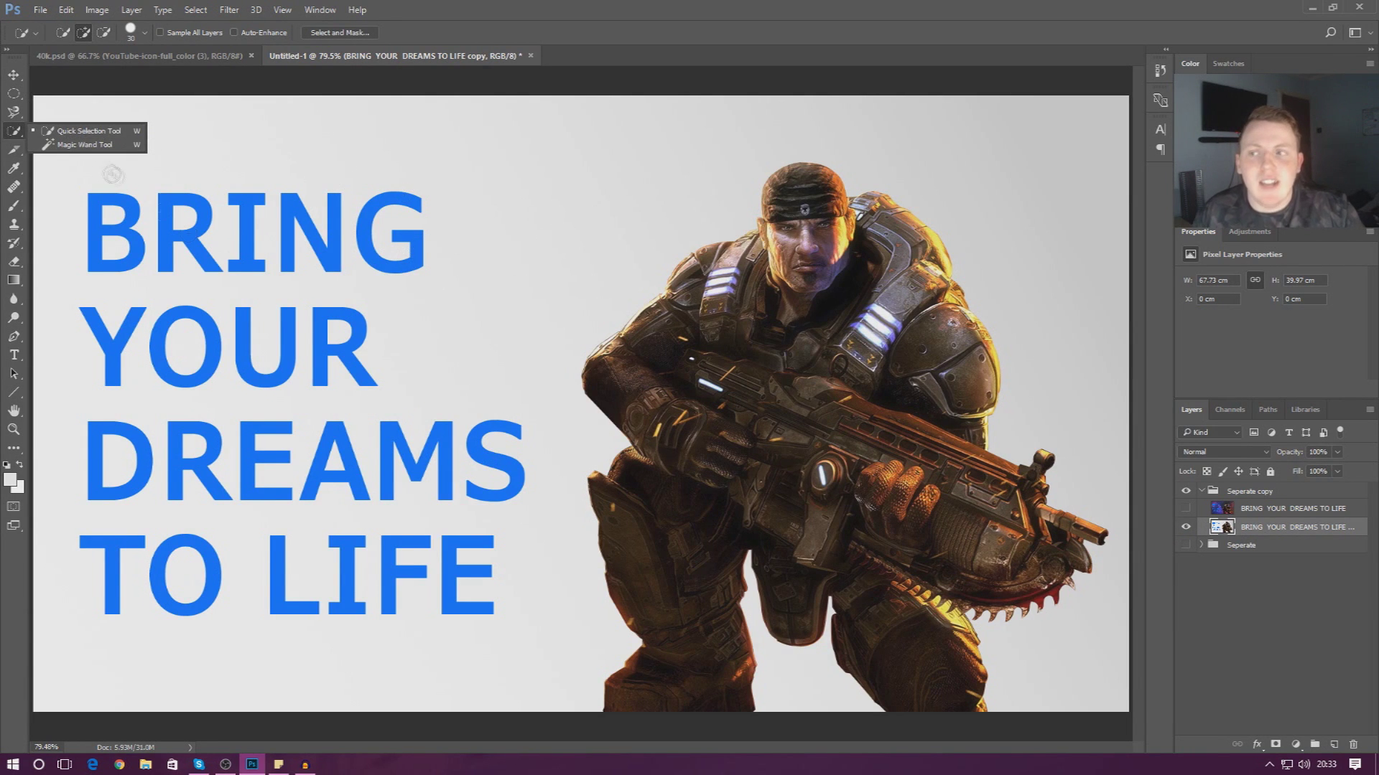
{"action": "left_click", "coordinate": [69, 146]}
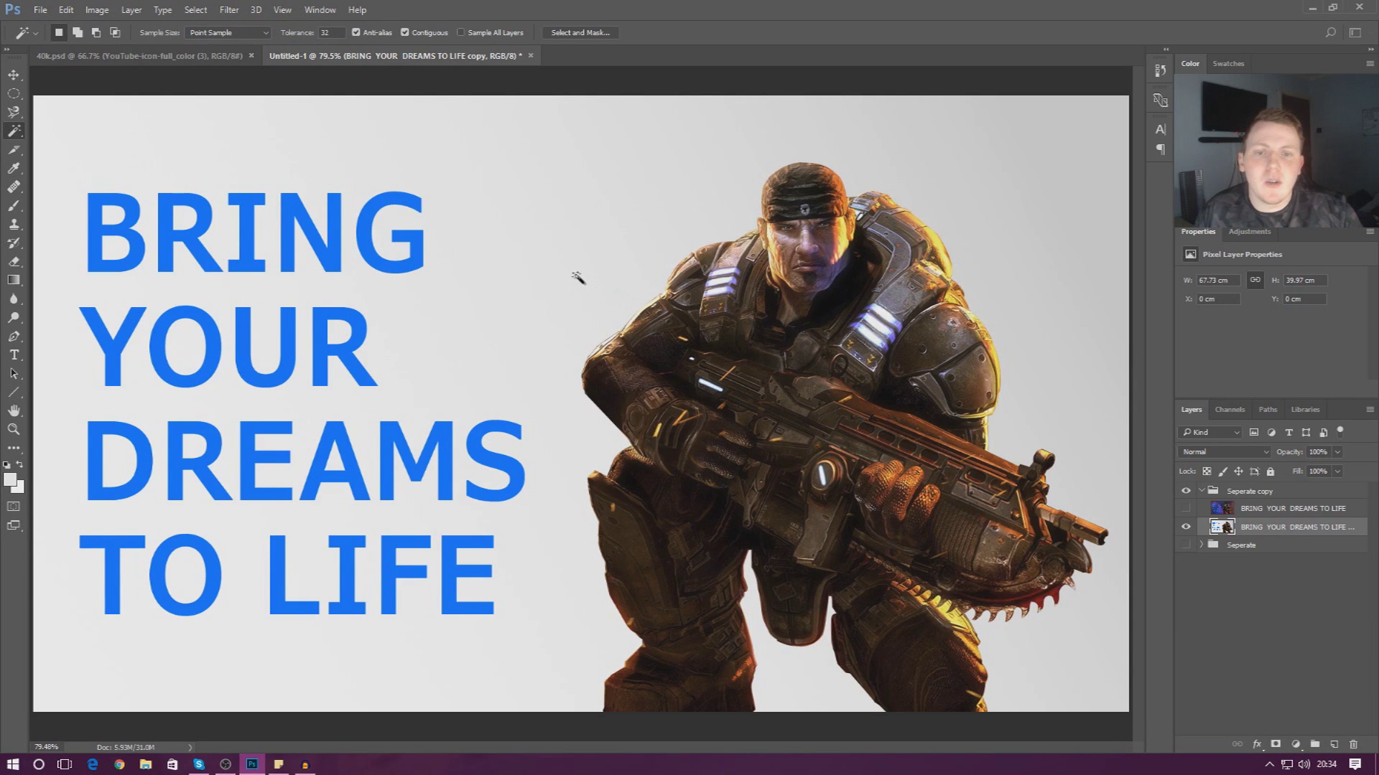
Step: Delete the light background around the text and character using the Magic Wand at a tolerance of 32, and clear the selection
{"action": "left_click", "coordinate": [549, 274]}
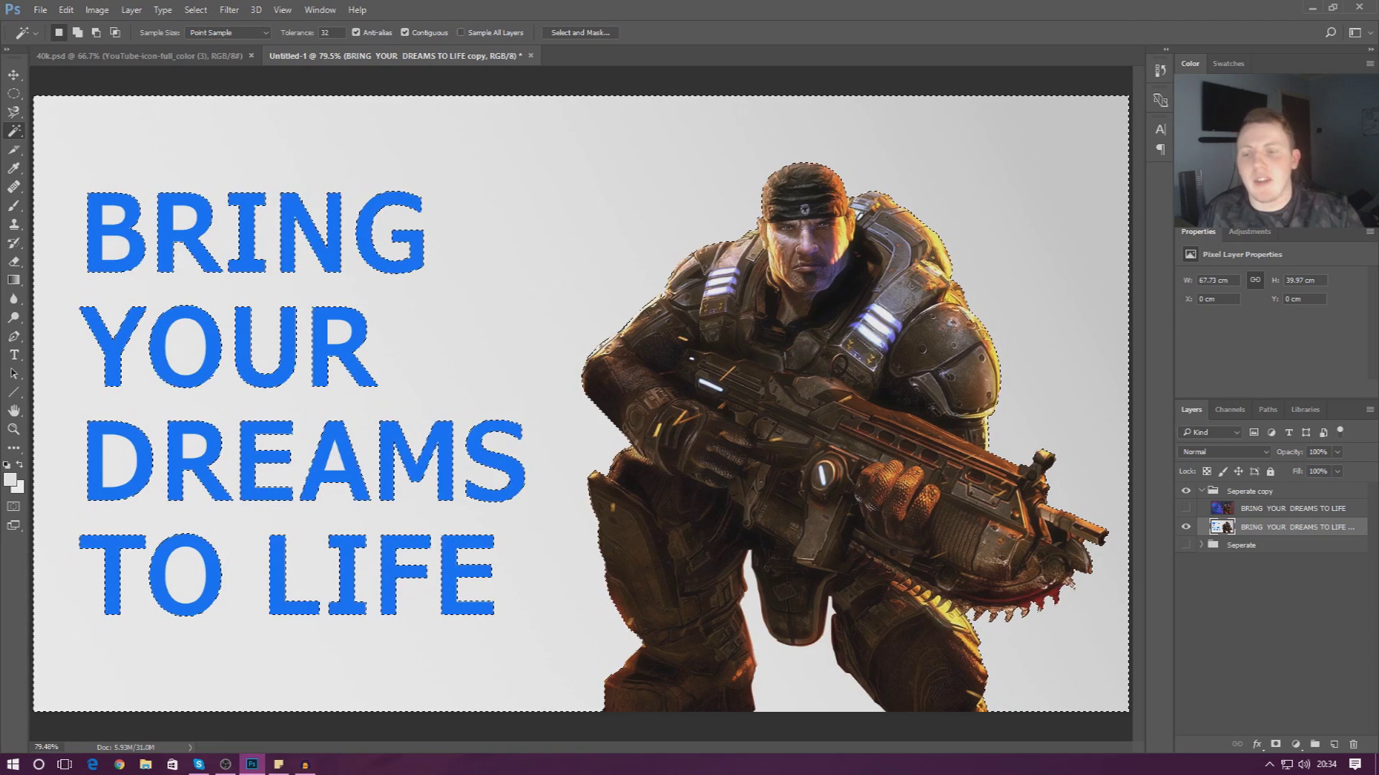
{"action": "key", "text": "Delete"}
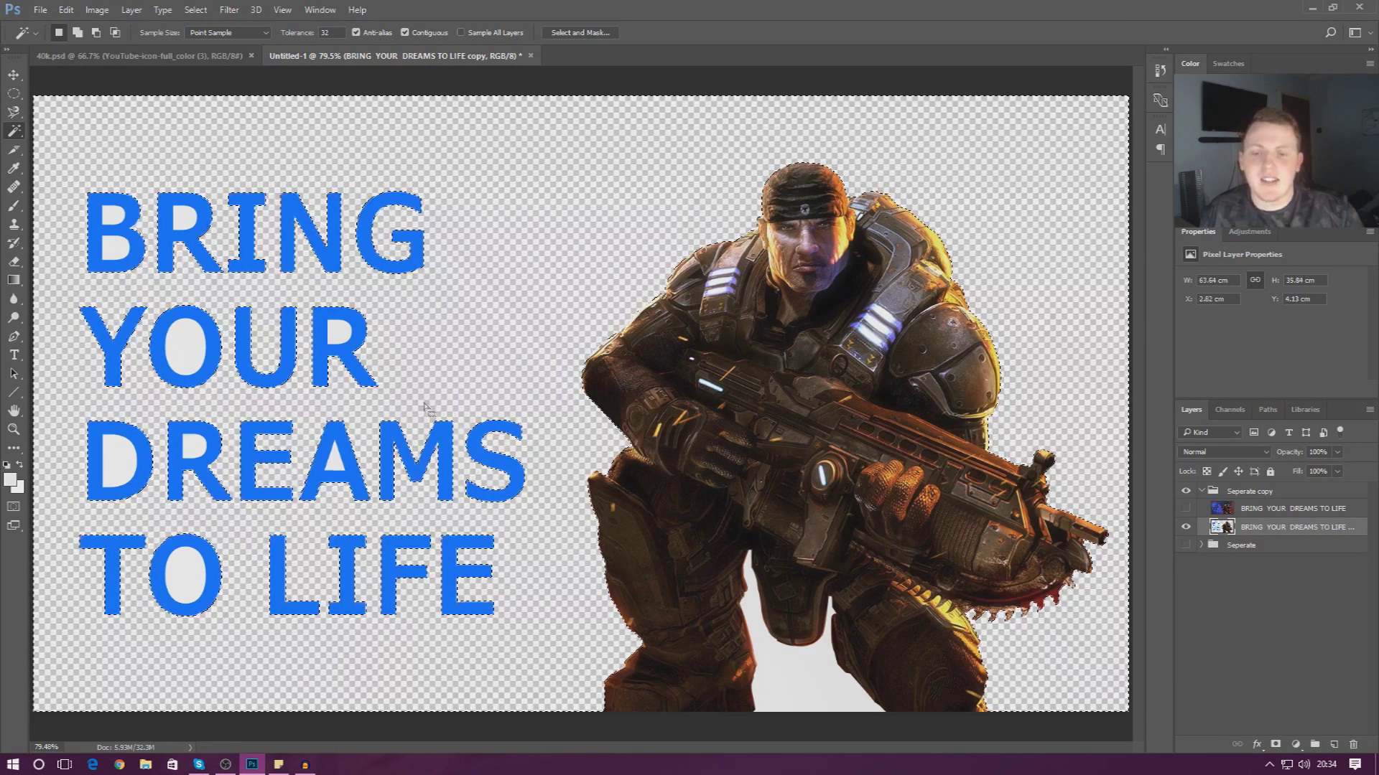
{"action": "key", "text": "ctrl+d"}
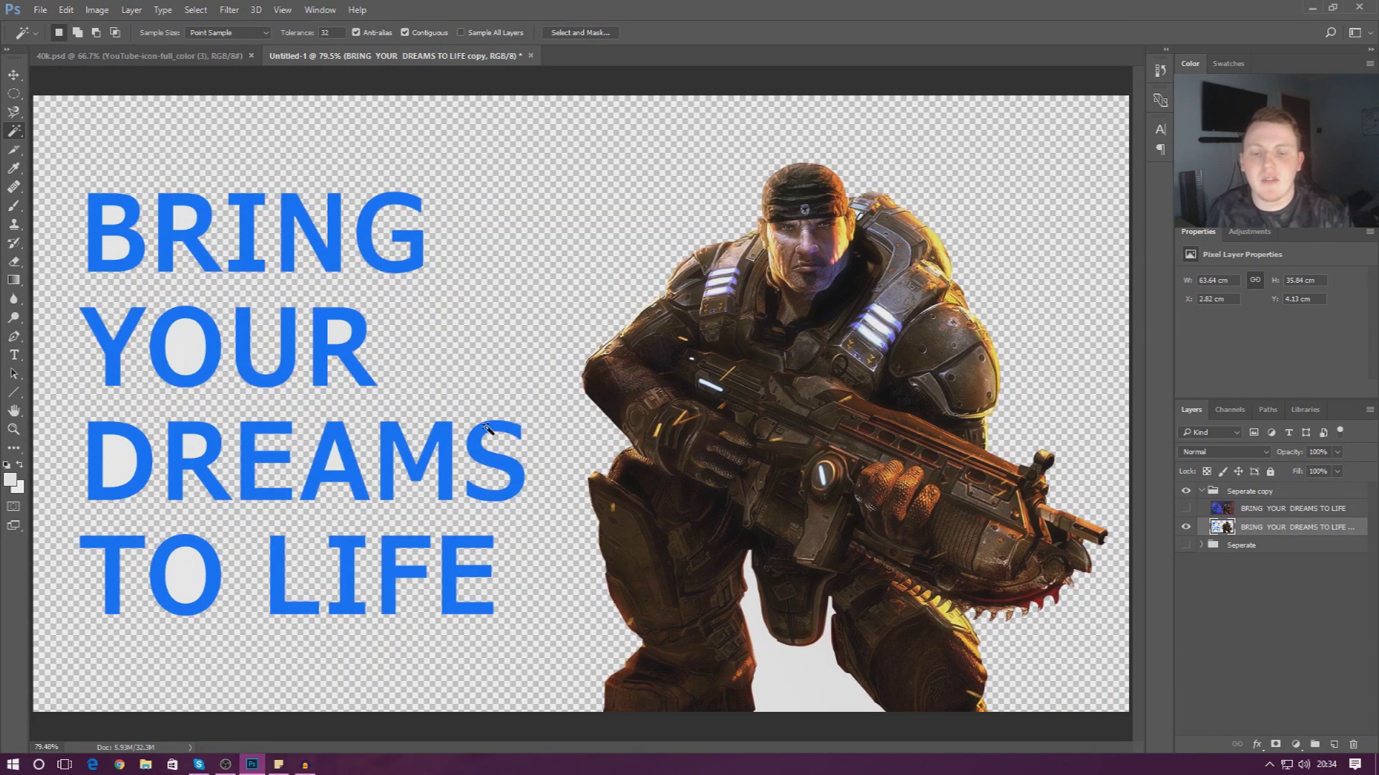
Step: Select the emptied background area again and undo back to the intact light-background image
{"action": "left_click", "coordinate": [550, 517]}
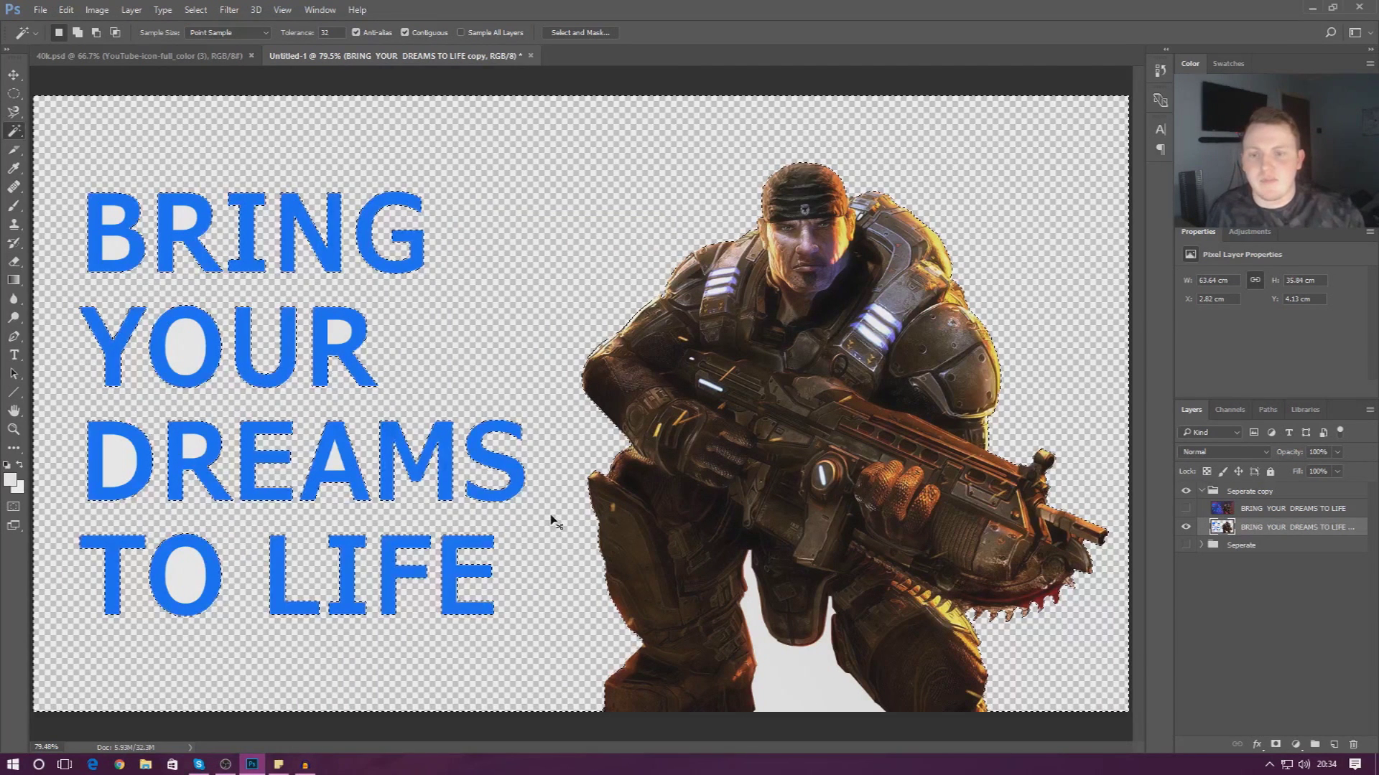
{"action": "key", "text": "ctrl+alt+z"}
{"action": "key", "text": "ctrl+alt+z"}
{"action": "key", "text": "ctrl+alt+z"}
{"action": "key", "text": "ctrl+alt+z"}
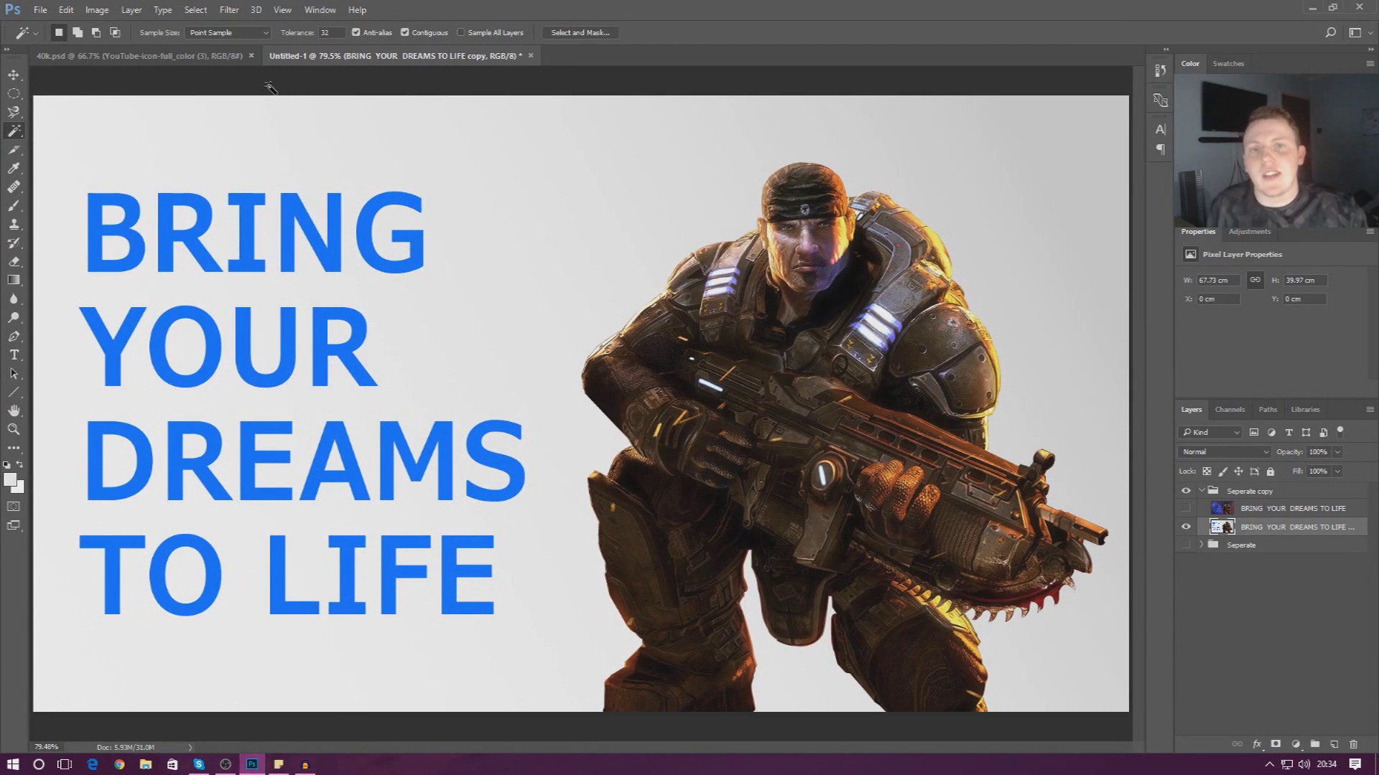
Step: Select the light background by Color Range with Sampled Colors and fuzziness 78, delete it and clear the selection
{"action": "left_click", "coordinate": [233, 10]}
{"action": "mouse_move", "coordinate": [190, 11]}
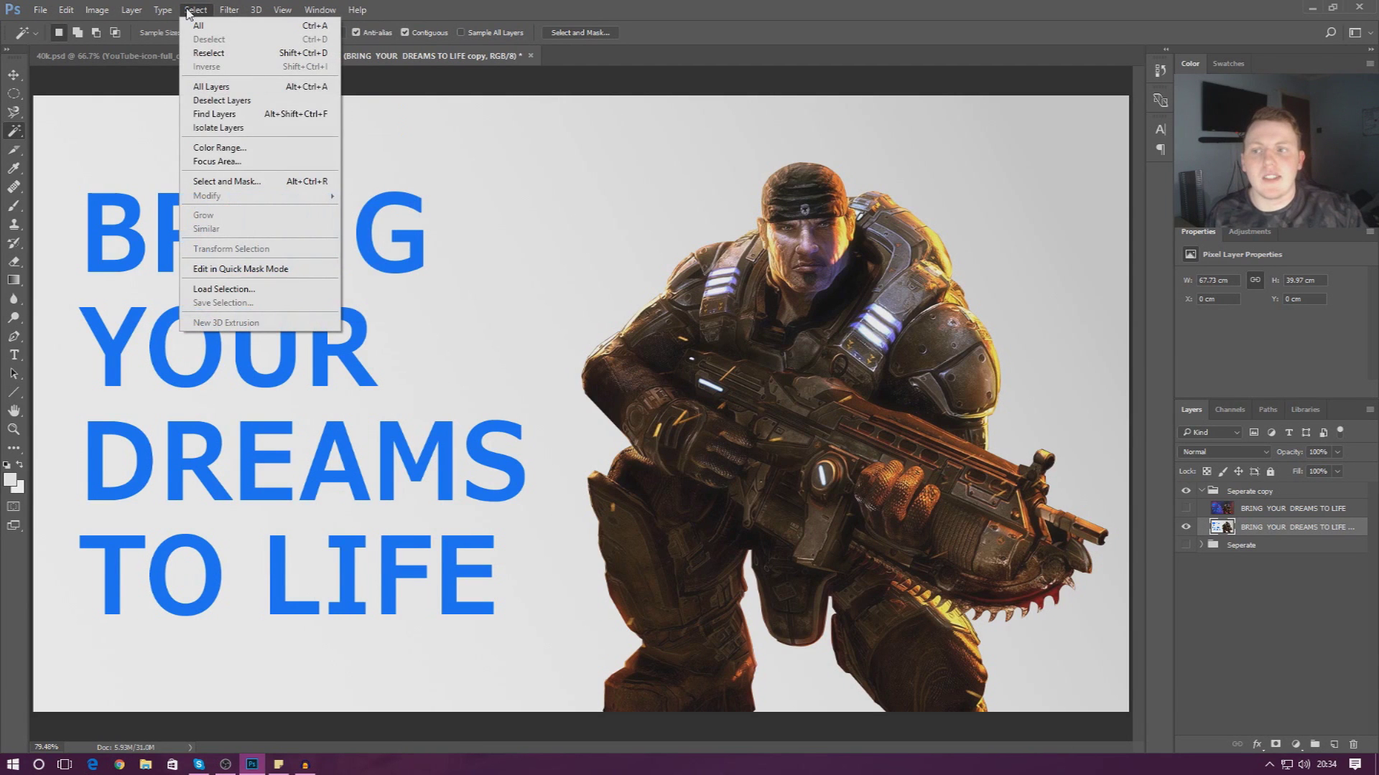
{"action": "left_click", "coordinate": [208, 148]}
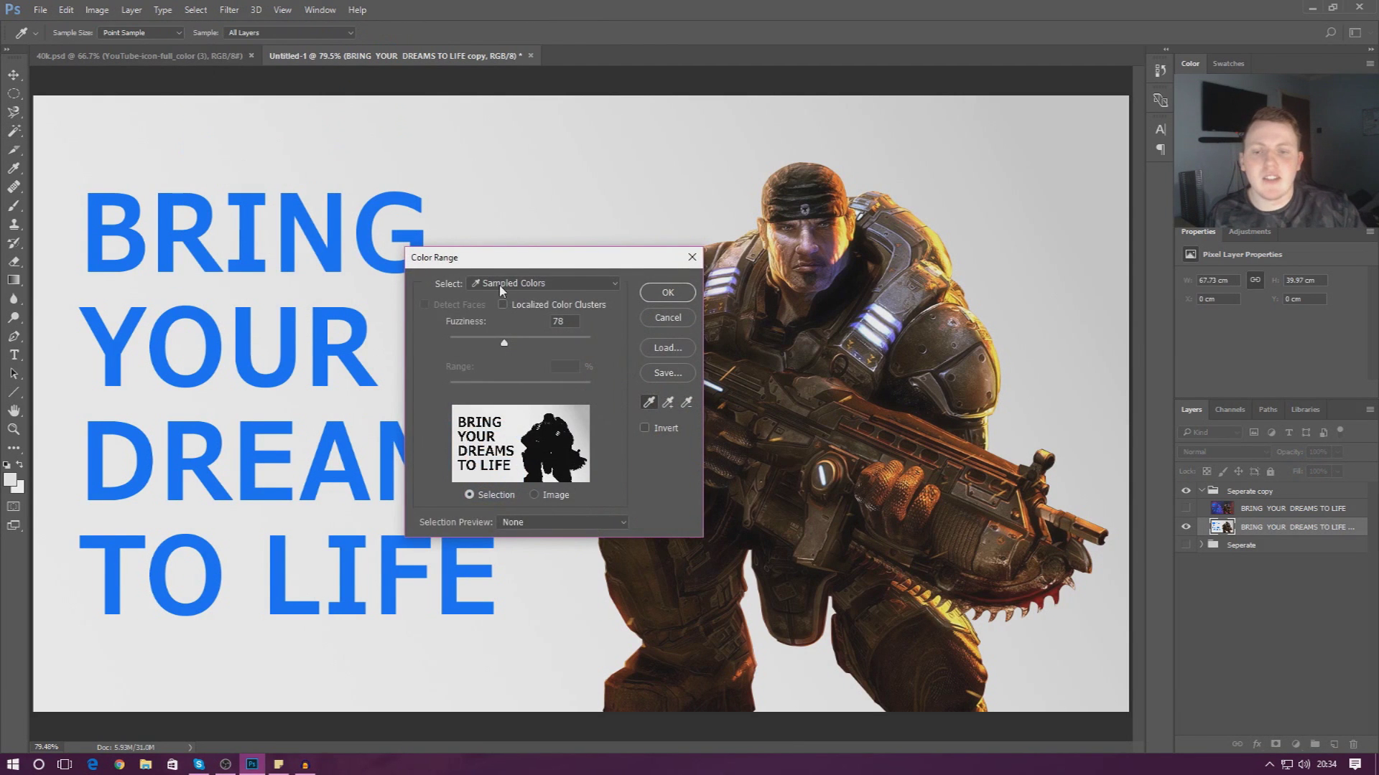
{"action": "mouse_move", "coordinate": [502, 259]}
{"action": "left_mouse_down"}
{"action": "mouse_move", "coordinate": [561, 227]}
{"action": "mouse_move", "coordinate": [489, 264]}
{"action": "left_mouse_up"}
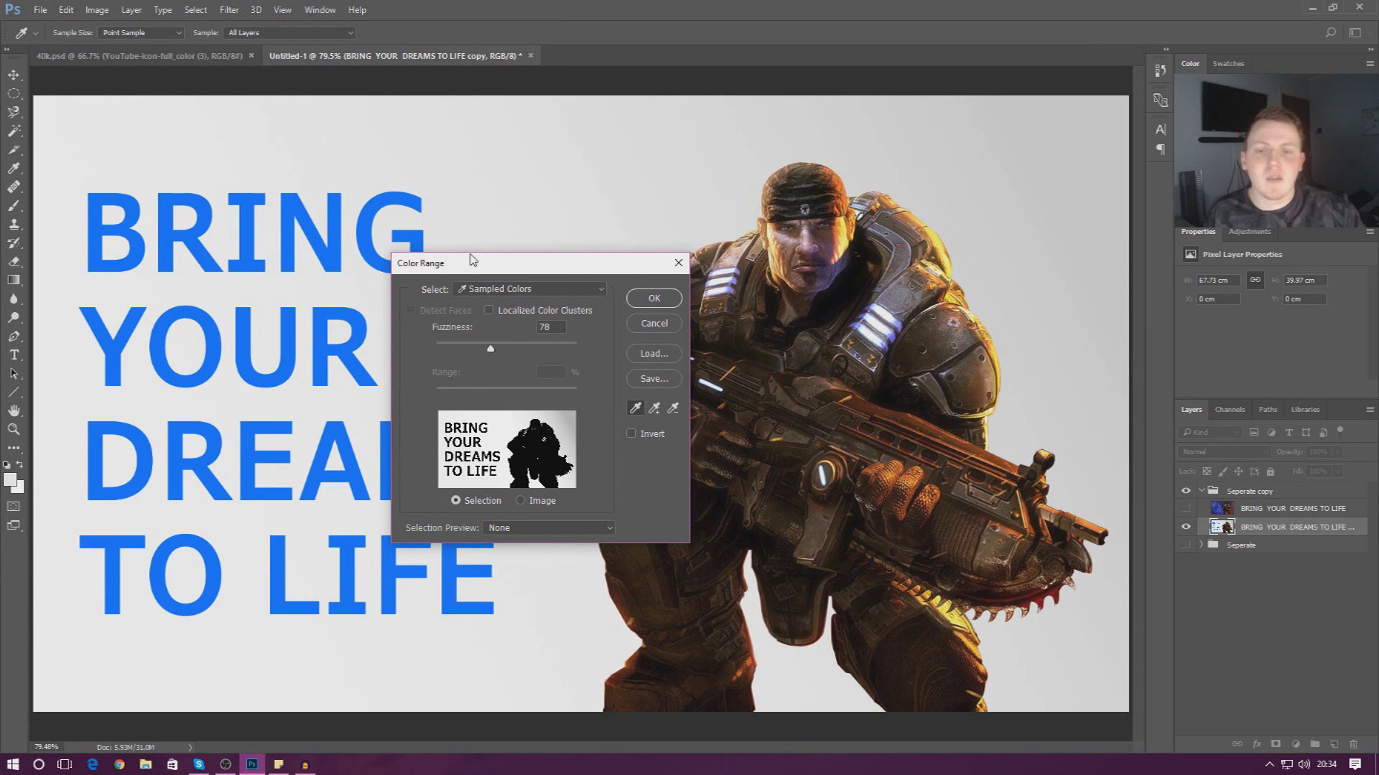
{"action": "left_click_drag", "start_coordinate": [473, 260], "coordinate": [567, 332]}
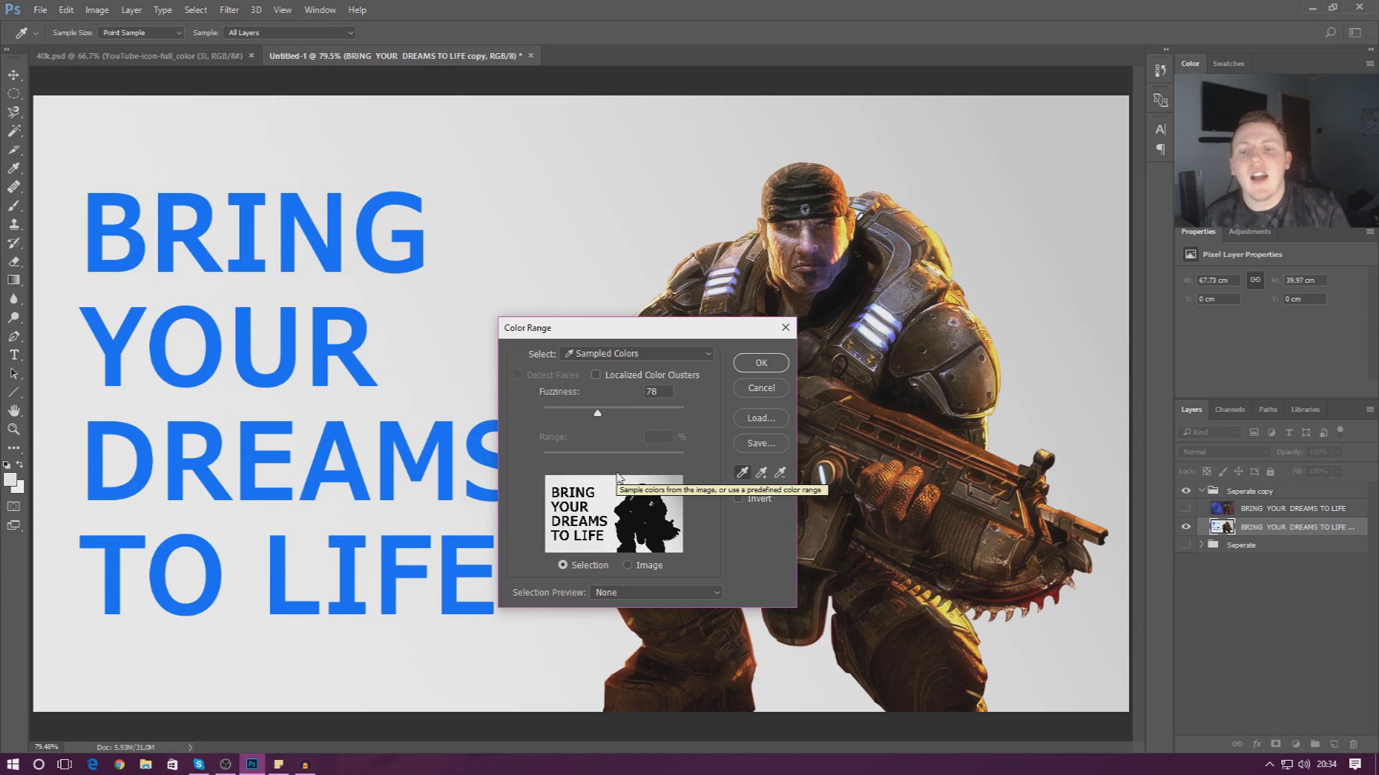
{"action": "left_click", "coordinate": [740, 362]}
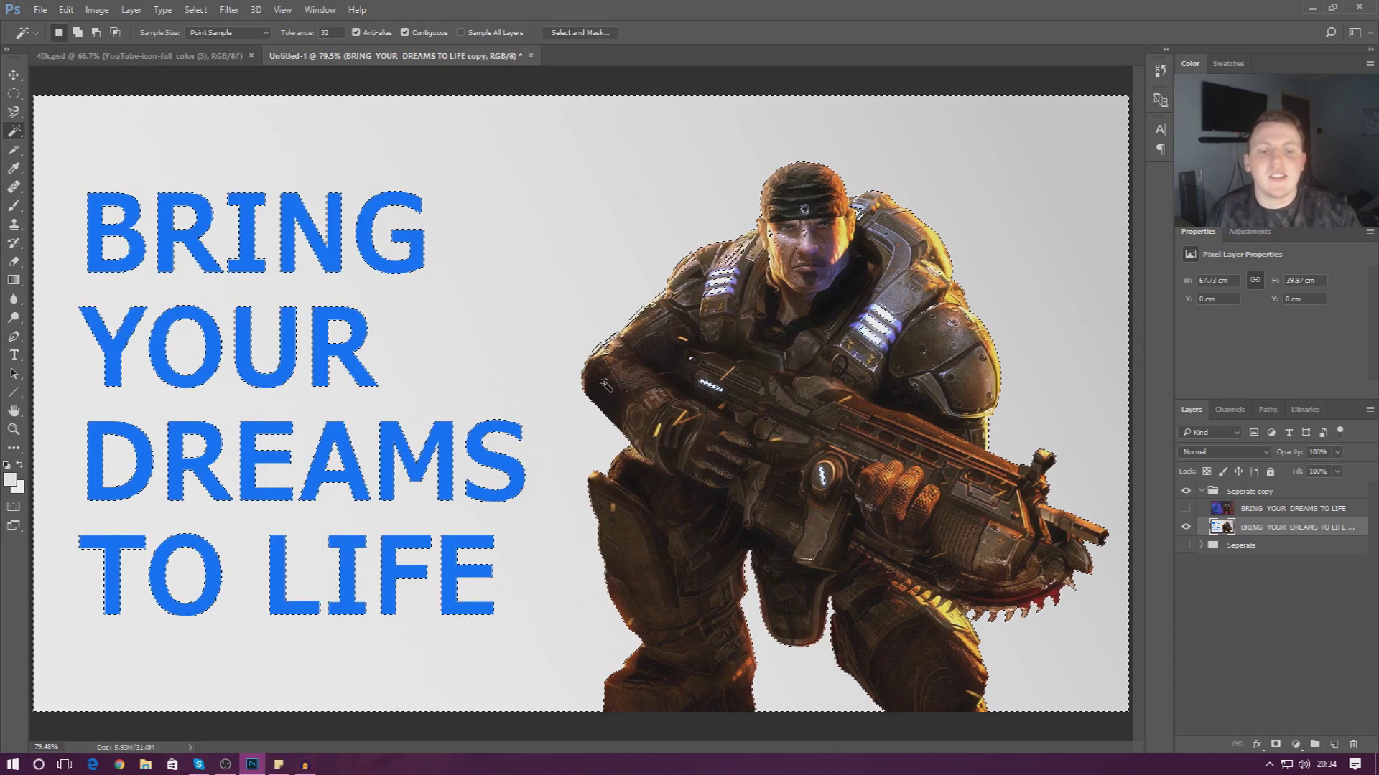
{"action": "key", "text": "Delete"}
{"action": "key", "text": "ctrl+d"}
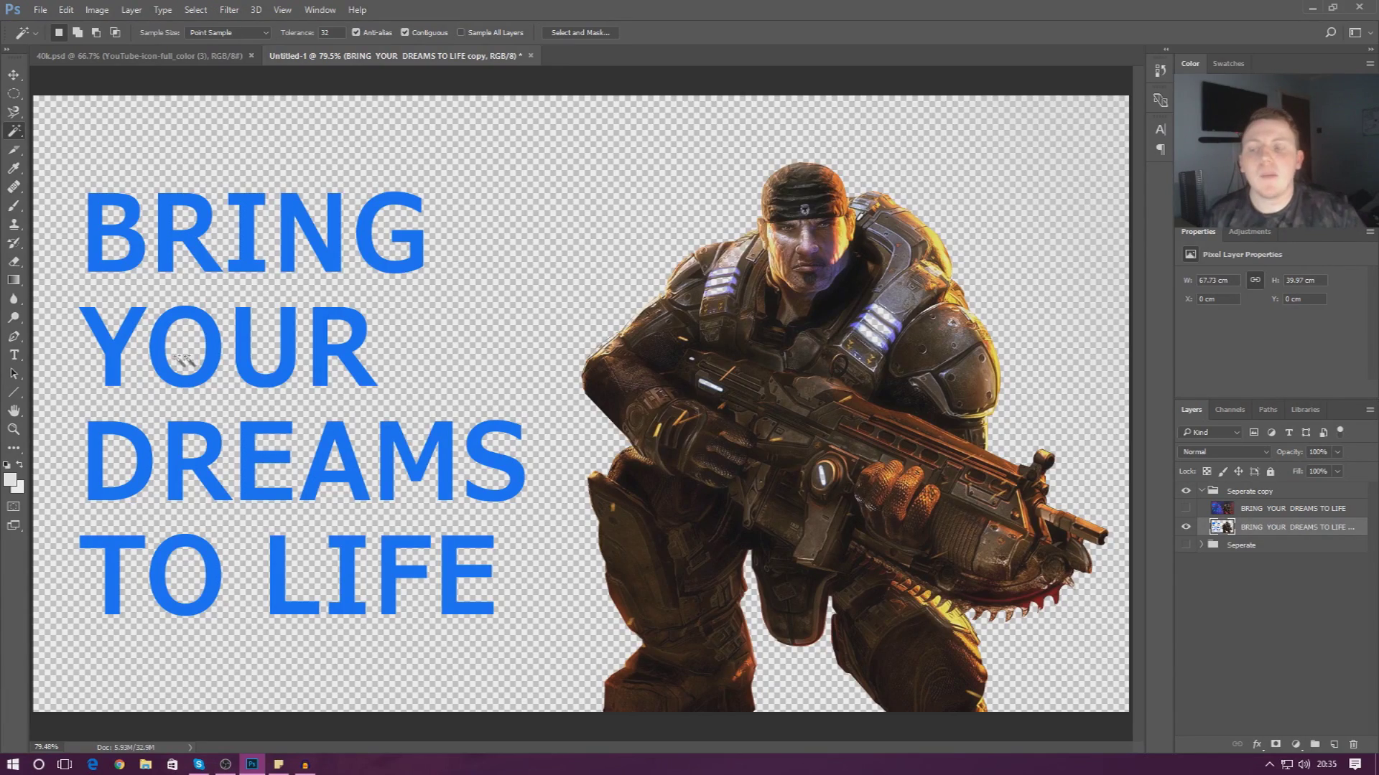
Step: Examine the bright strips on the character's shoulder armour at 300% for erased pixels, and fit the whole image on screen
{"action": "left_click", "coordinate": [13, 430]}
{"action": "left_click_drag", "start_coordinate": [865, 300], "coordinate": [895, 367]}
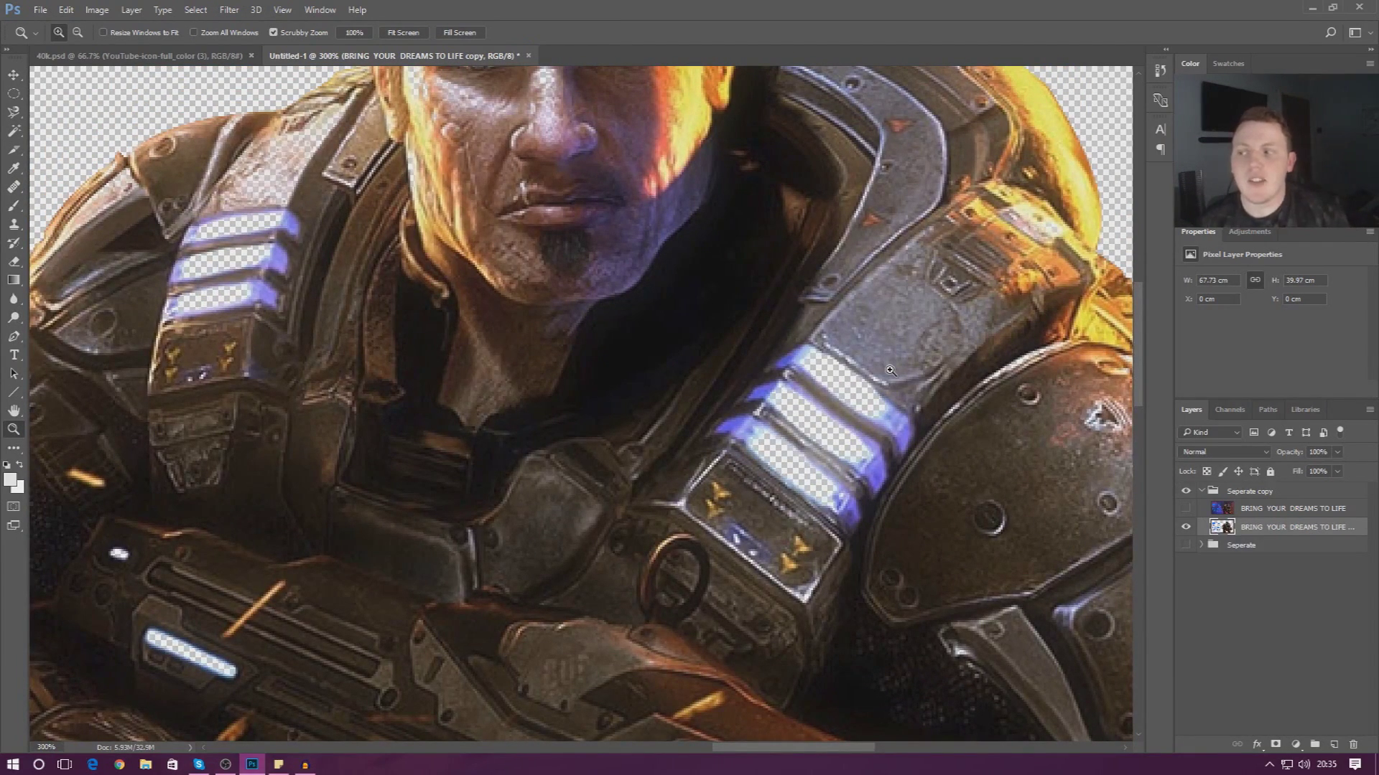
{"action": "right_click", "coordinate": [890, 371]}
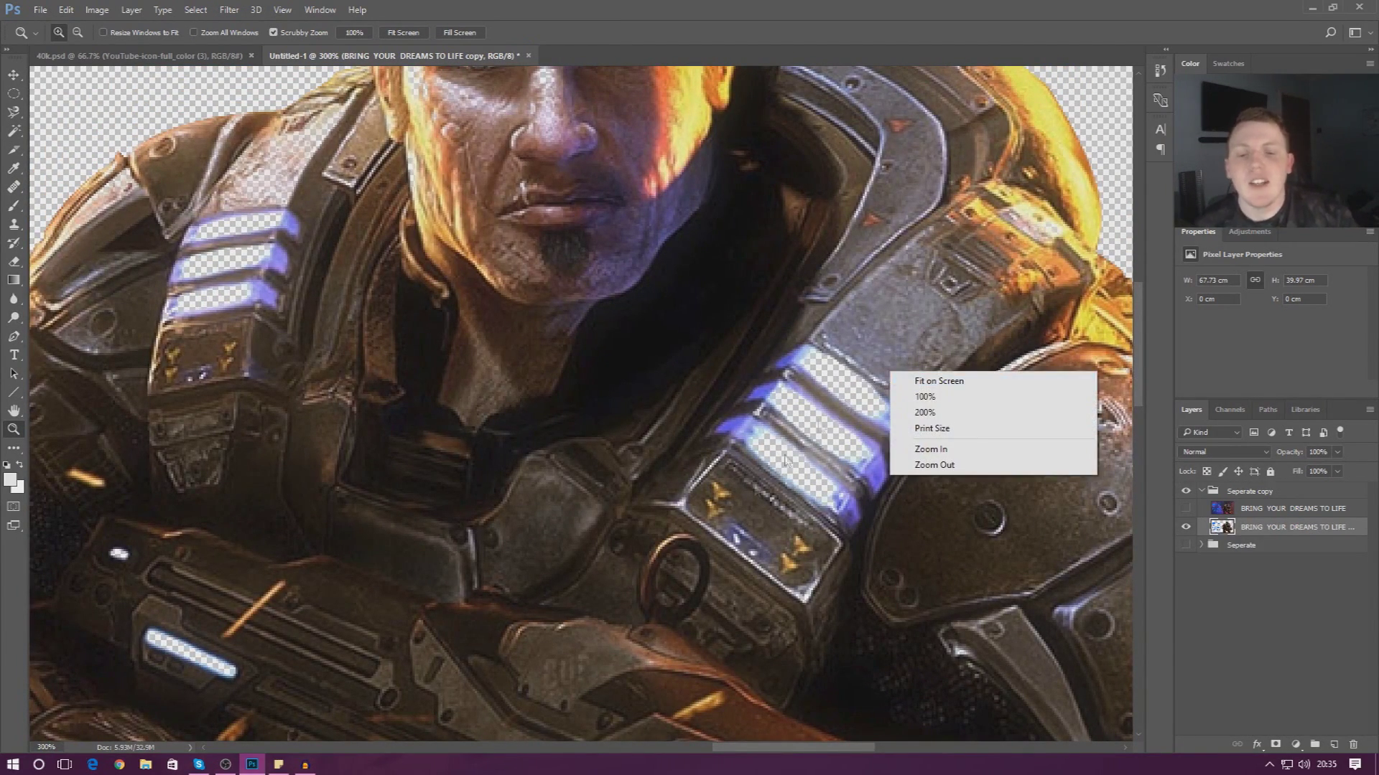
{"action": "right_click", "coordinate": [853, 388]}
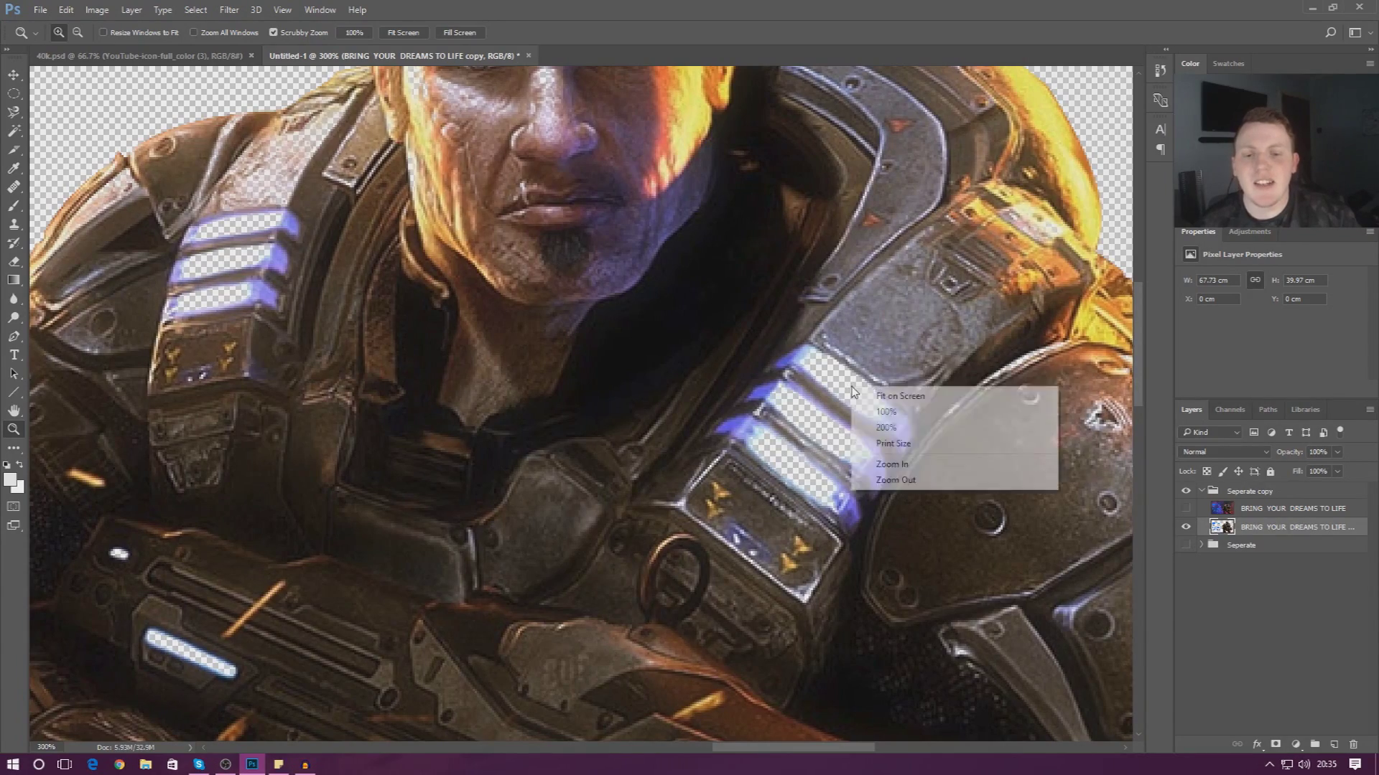
{"action": "left_click", "coordinate": [862, 397]}
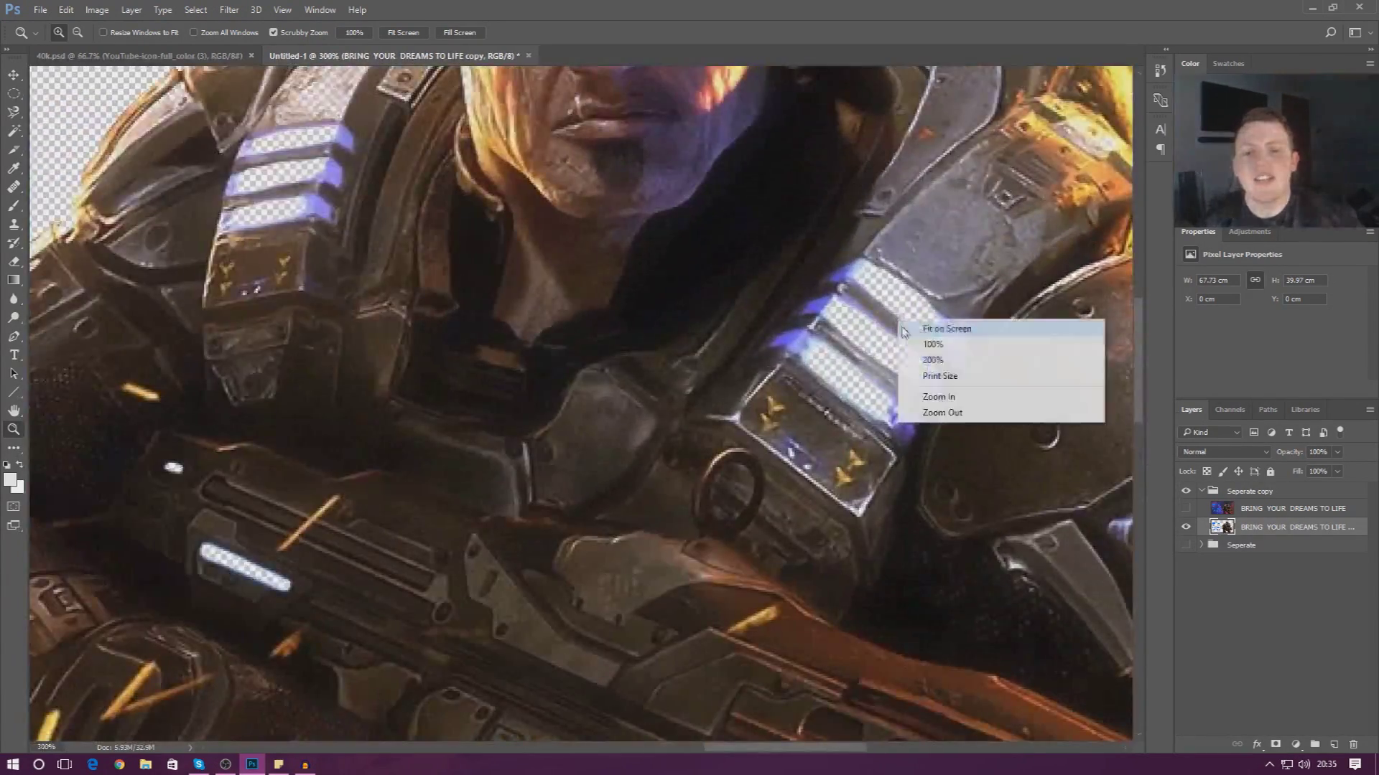
{"action": "left_click", "coordinate": [933, 329]}
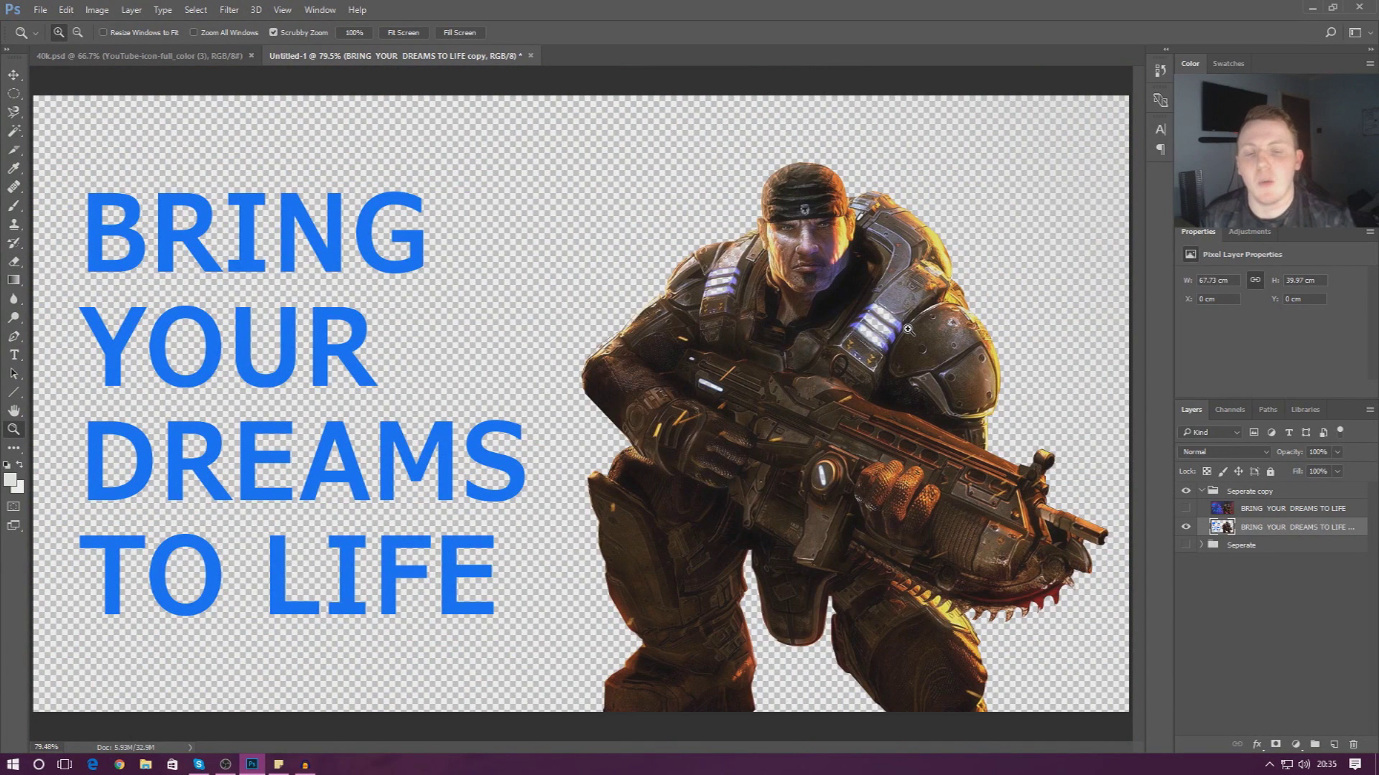
Step: Switch to the Quick Selection Tool
{"action": "left_click", "coordinate": [197, 10]}
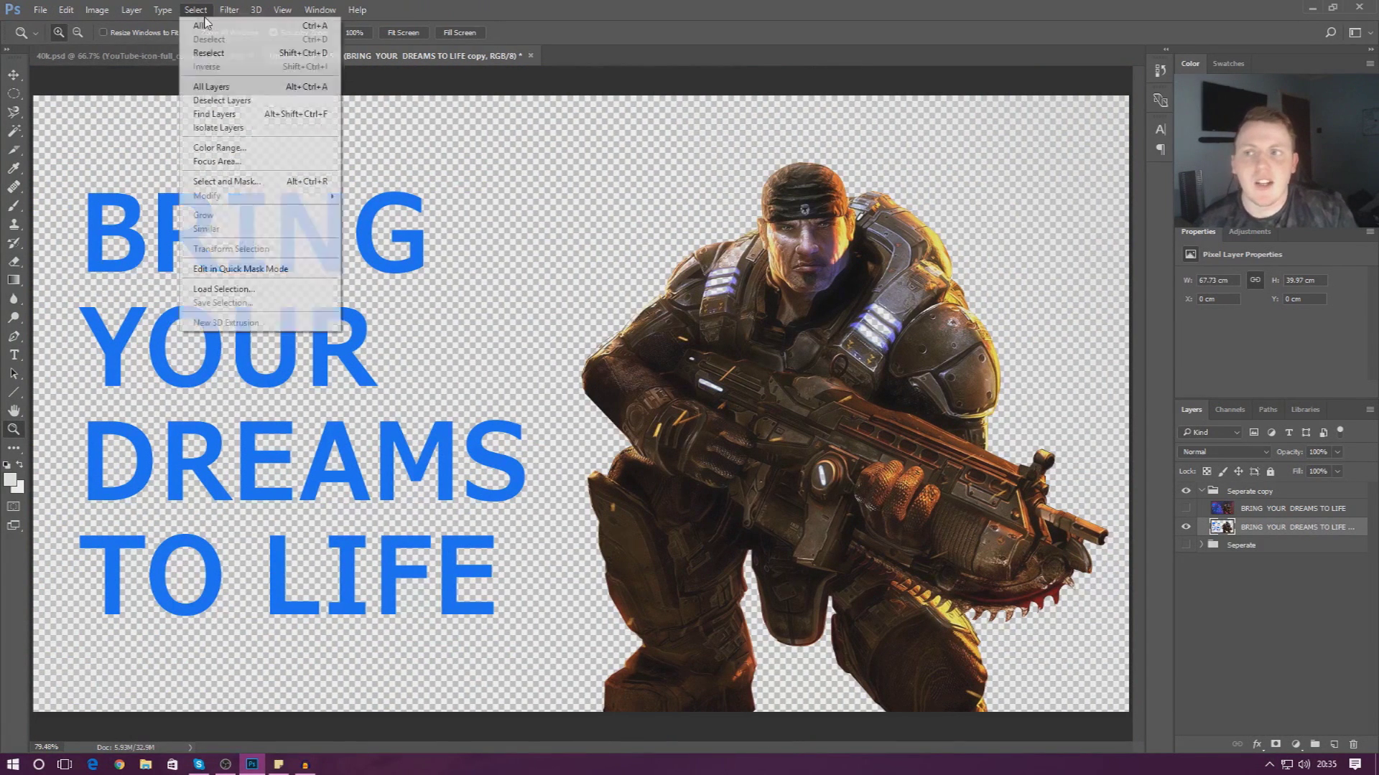
{"action": "left_click", "coordinate": [17, 130]}
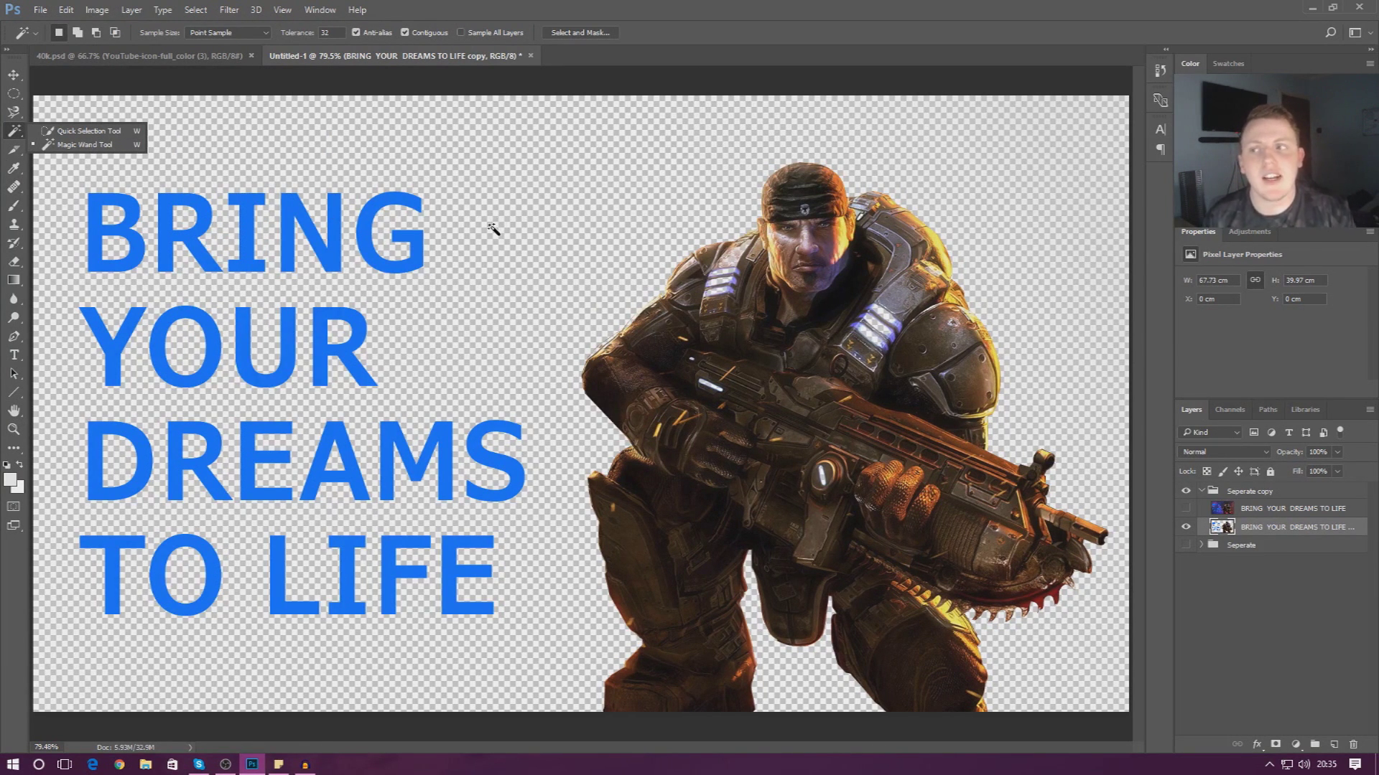
{"action": "left_click", "coordinate": [85, 131]}
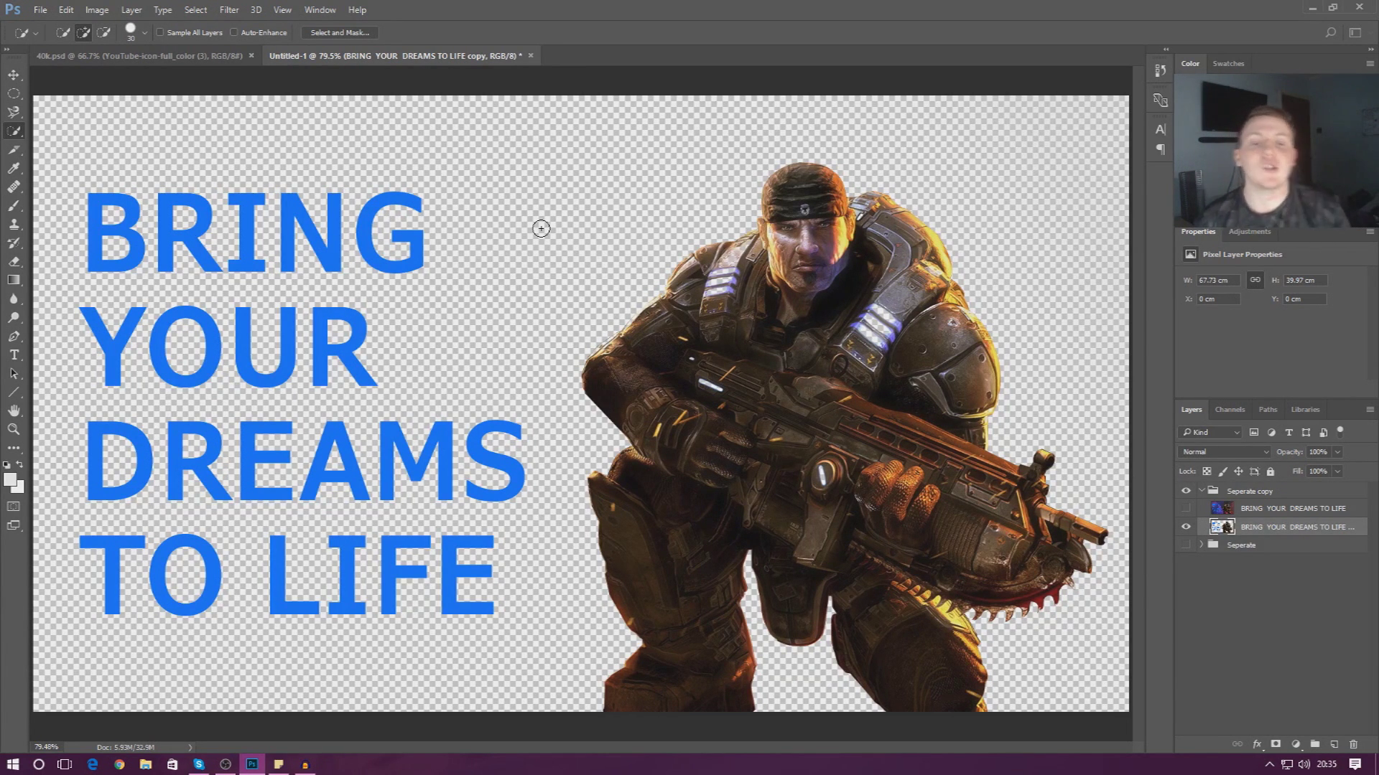
Step: Toggle the purple-background layer's visibility and leave both layers in the Seperate copy group hidden
{"action": "left_click", "coordinate": [1186, 509]}
{"action": "left_click", "coordinate": [1185, 508]}
{"action": "left_click", "coordinate": [1186, 509]}
{"action": "left_click", "coordinate": [1186, 509]}
Step: Expand the Seperate group and select its BRING YOUR DREAMS TO LIFE text layer
{"action": "left_click", "coordinate": [1201, 545]}
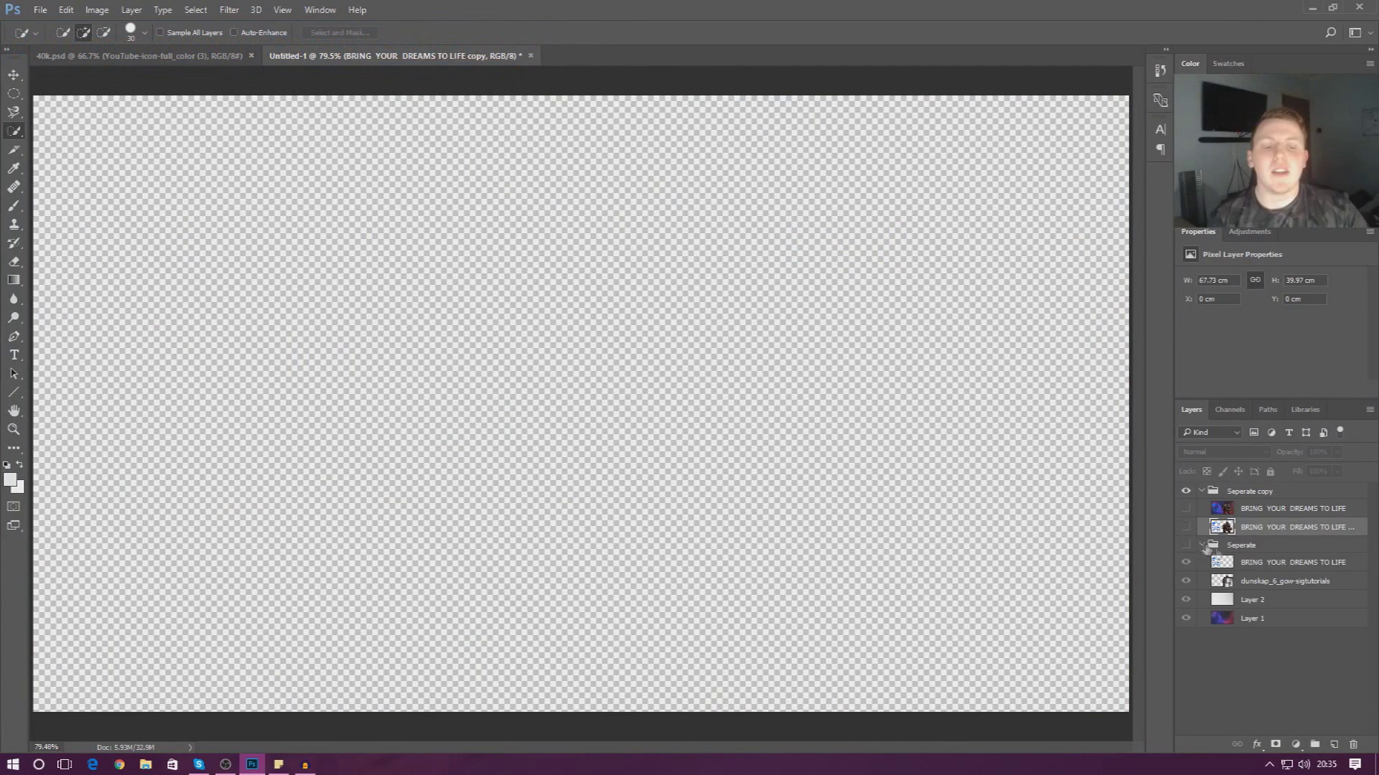
{"action": "left_click", "coordinate": [1253, 600]}
{"action": "left_click", "coordinate": [1259, 570]}
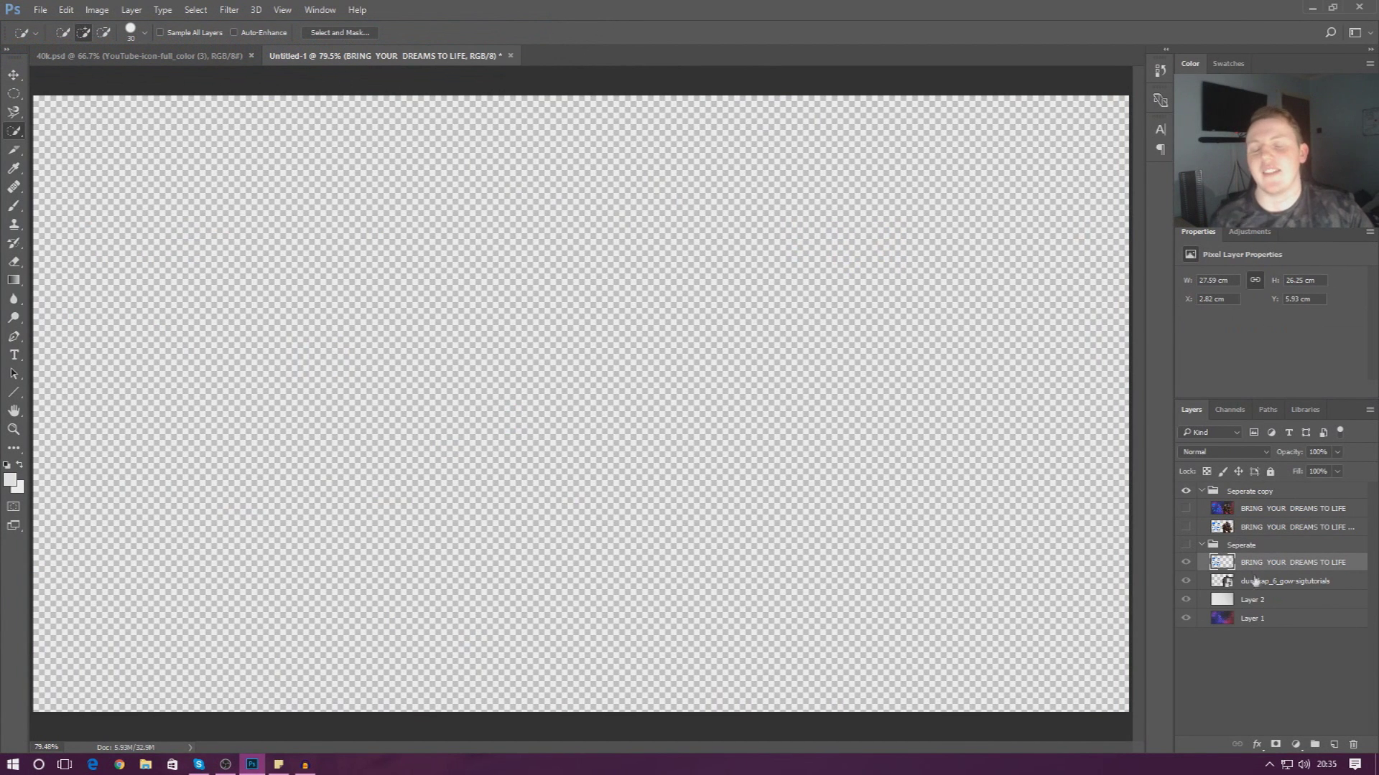